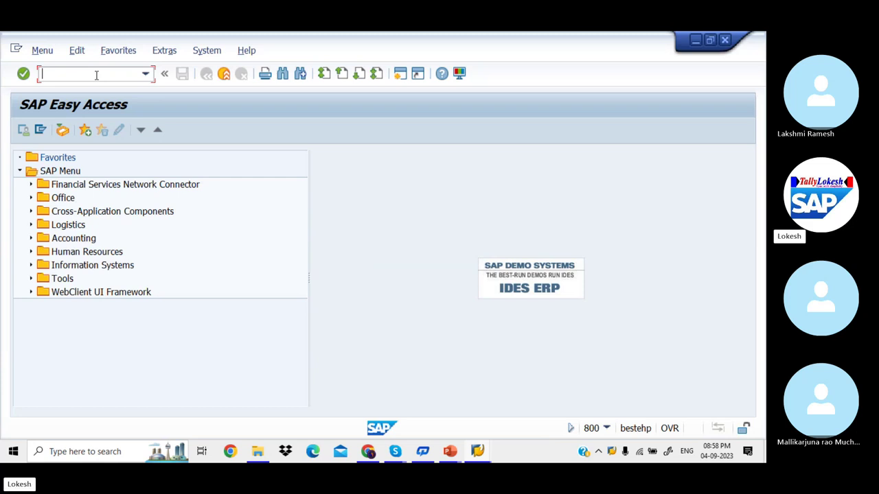
Step: Switch to the DUNNING THEORY presentation to view the dunning configuration steps, and return to SAP Easy Access
{"action": "key", "text": "alt+Tab"}
{"action": "key", "text": "alt+Tab"}
{"action": "key", "text": "alt+Tab"}
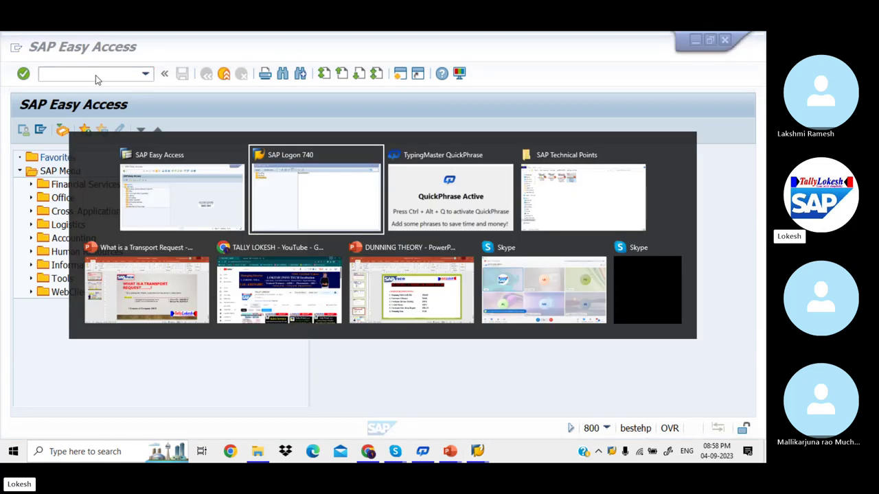
{"action": "key", "text": "alt+Tab"}
{"action": "key", "text": "alt+Tab"}
{"action": "key", "text": "alt+Tab"}
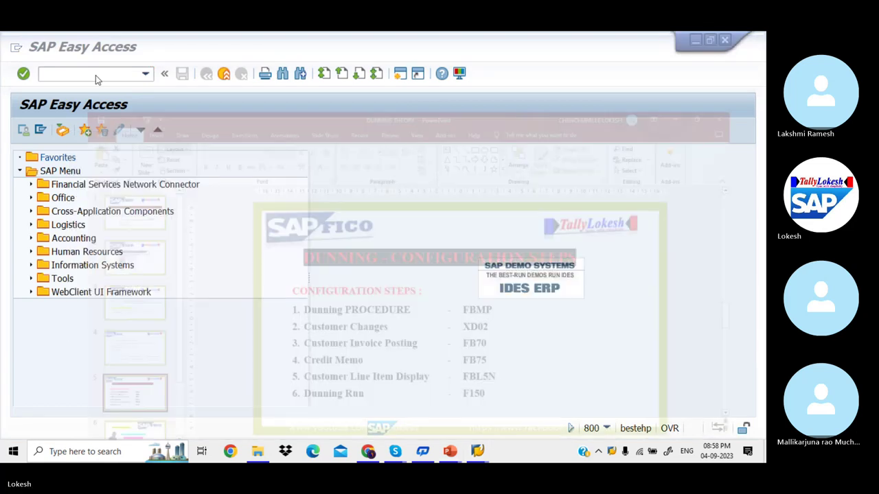
{"action": "key", "text": "alt+Tab"}
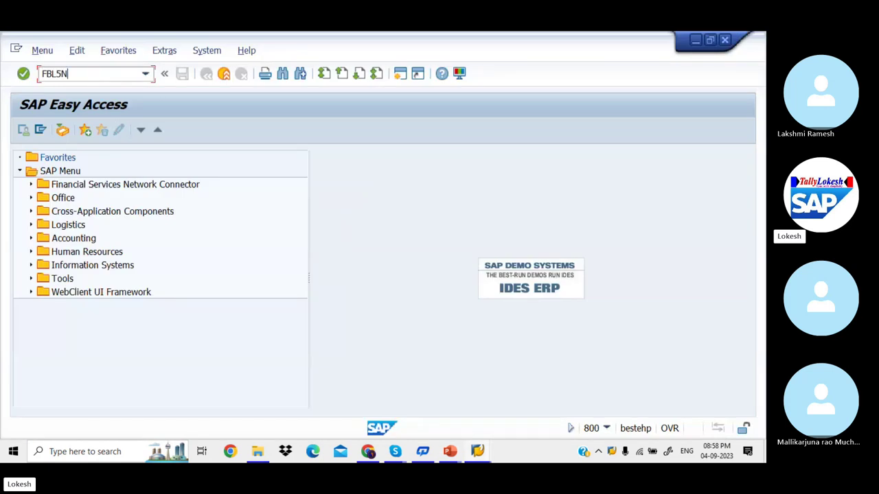
Step: Open the customer line item display with transaction FBL5N and set the company code to HCL1
{"action": "type", "text": "FBL5N"}
{"action": "key", "text": "Return"}
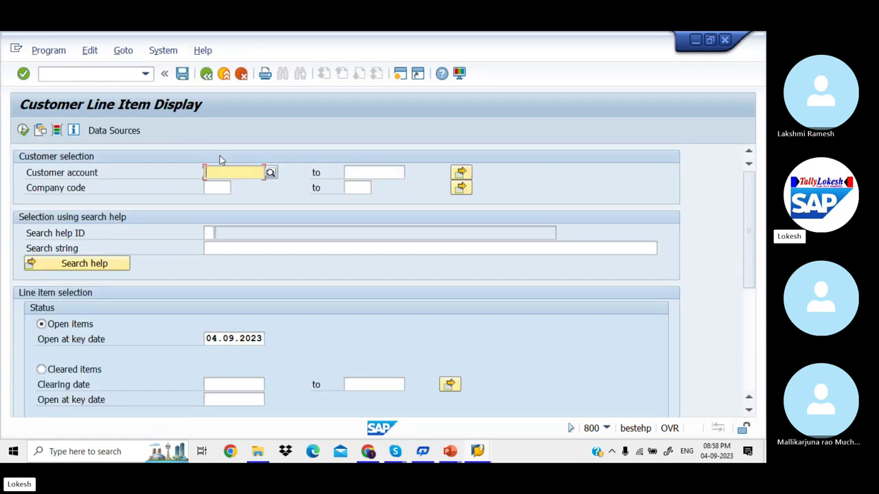
{"action": "left_click", "coordinate": [215, 189]}
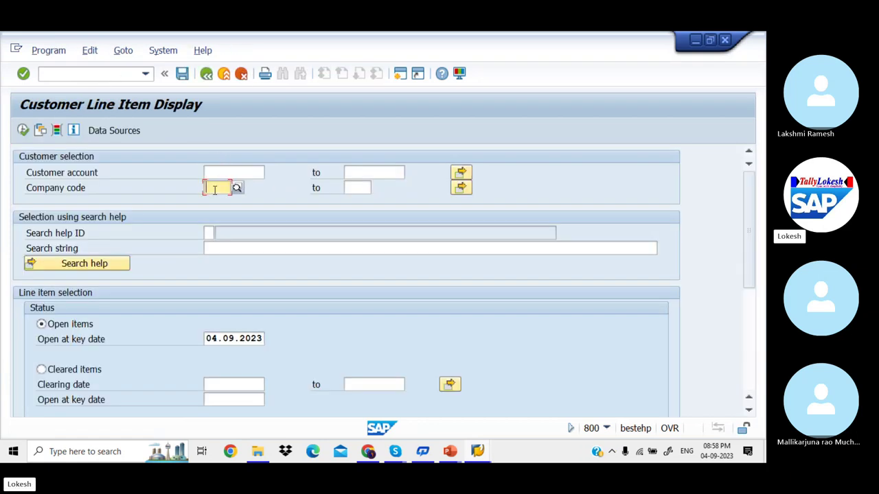
{"action": "type", "text": "HCL1"}
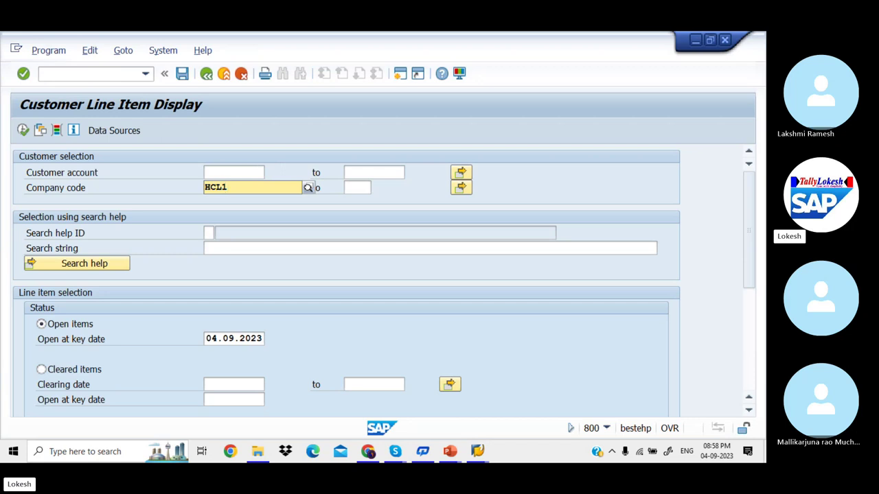
{"action": "left_click", "coordinate": [308, 187]}
{"action": "left_click", "coordinate": [219, 236]}
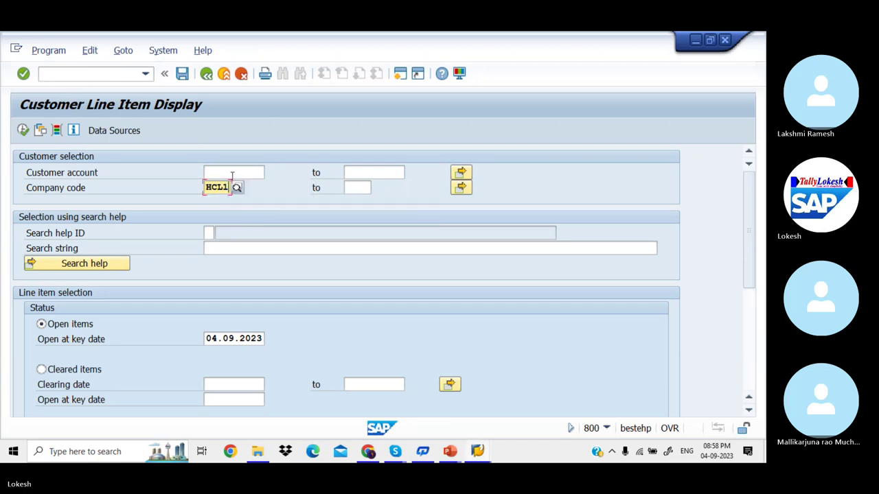
Step: Look up the customers of company code HCL1, select JAI TECHNOLOGIES, and run the open line item report
{"action": "left_click", "coordinate": [232, 175]}
{"action": "left_click", "coordinate": [272, 174]}
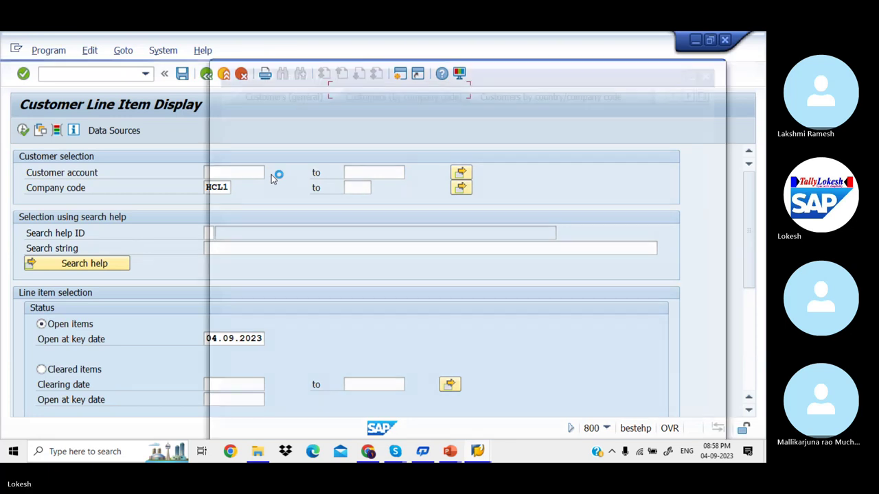
{"action": "left_click", "coordinate": [354, 248]}
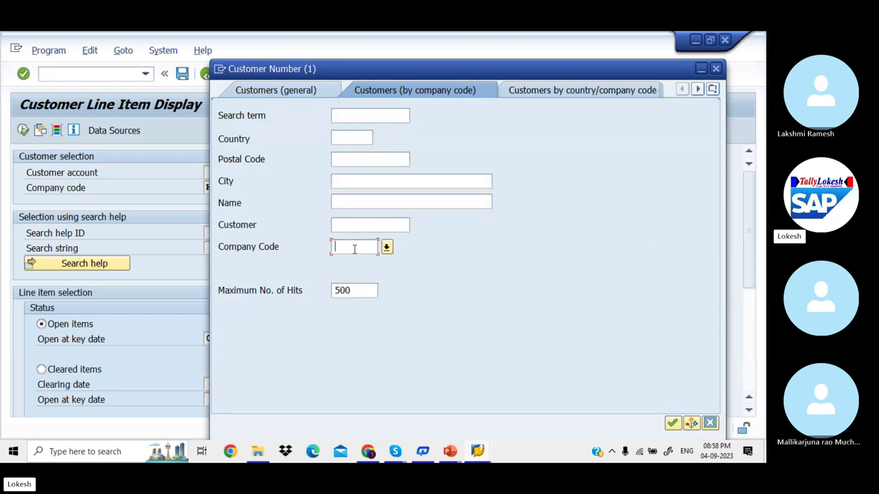
{"action": "type", "text": "HCL1"}
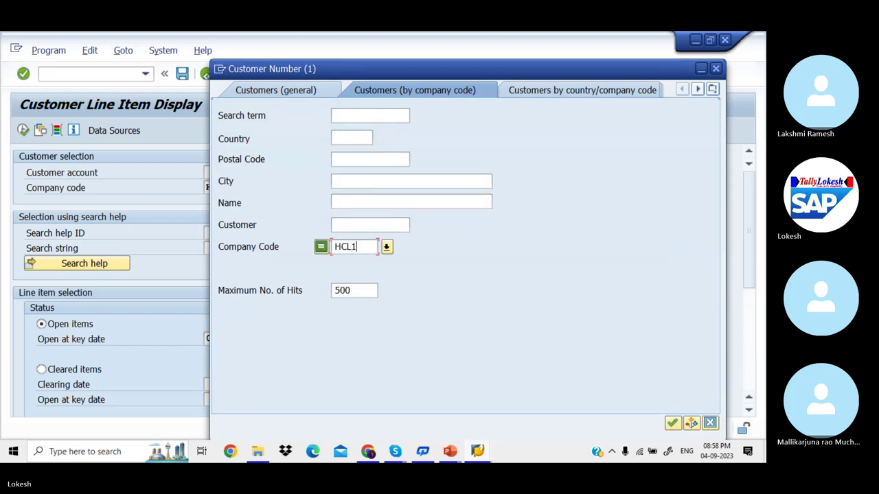
{"action": "key", "text": "Return"}
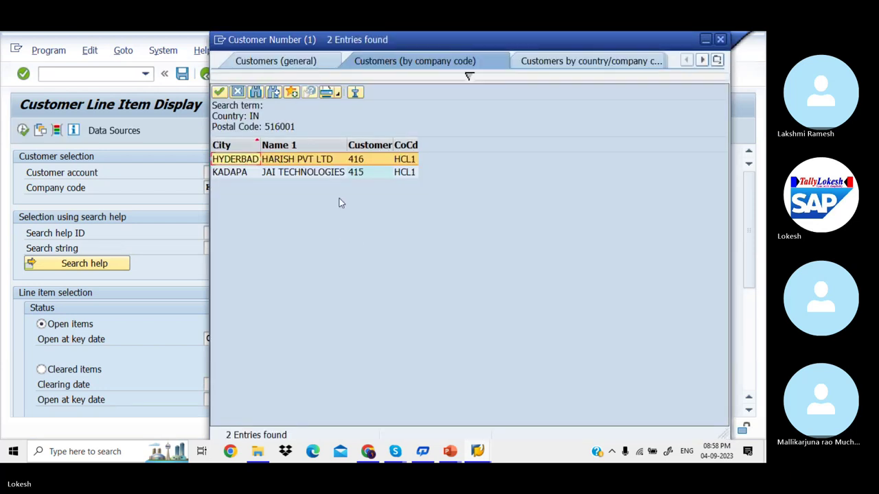
{"action": "double_click", "coordinate": [322, 172]}
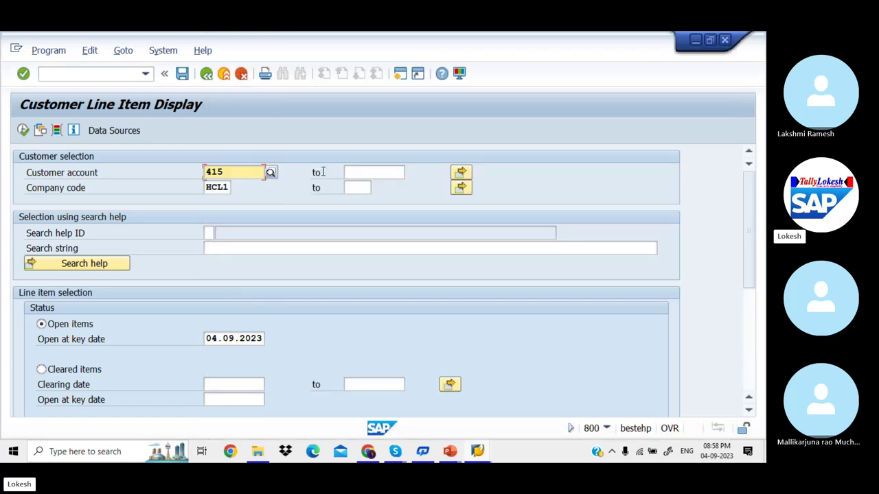
{"action": "left_click", "coordinate": [23, 130]}
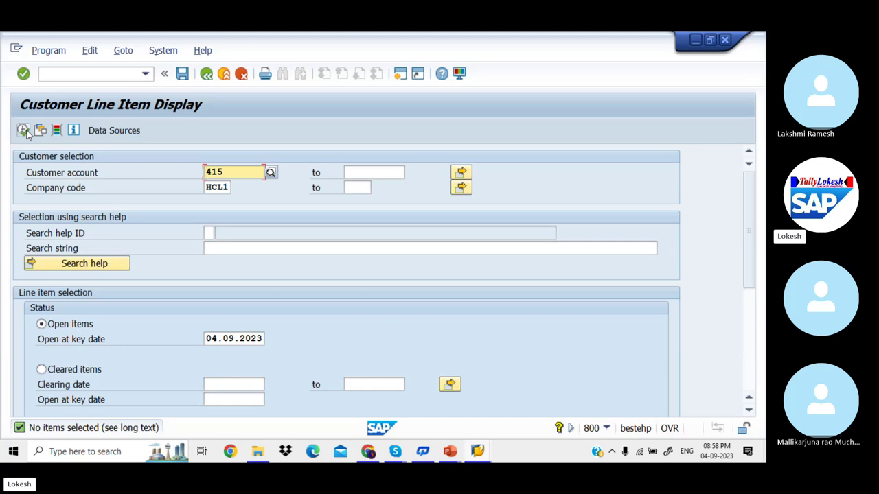
Step: Start customer invoice entry with transaction FB70 and choose JAI TECHNOLOGIES in company code HCL1 as the customer
{"action": "left_click", "coordinate": [107, 75]}
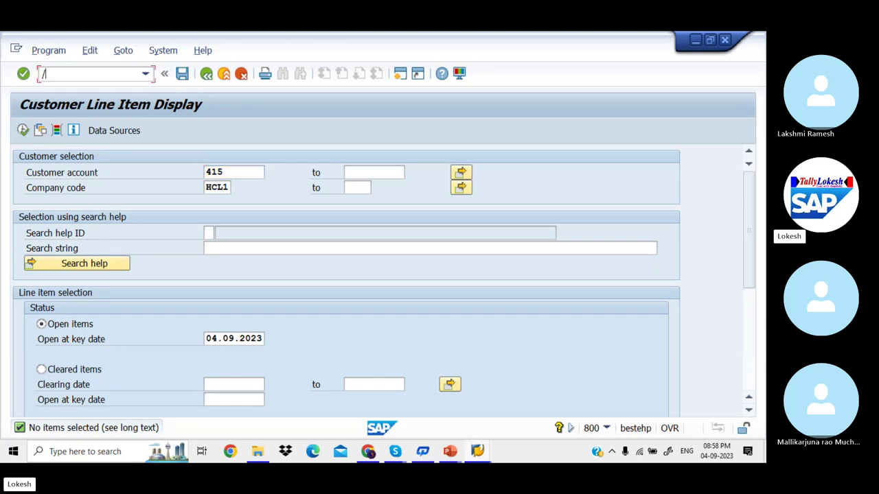
{"action": "type", "text": "/NFB70"}
{"action": "key", "text": "Return"}
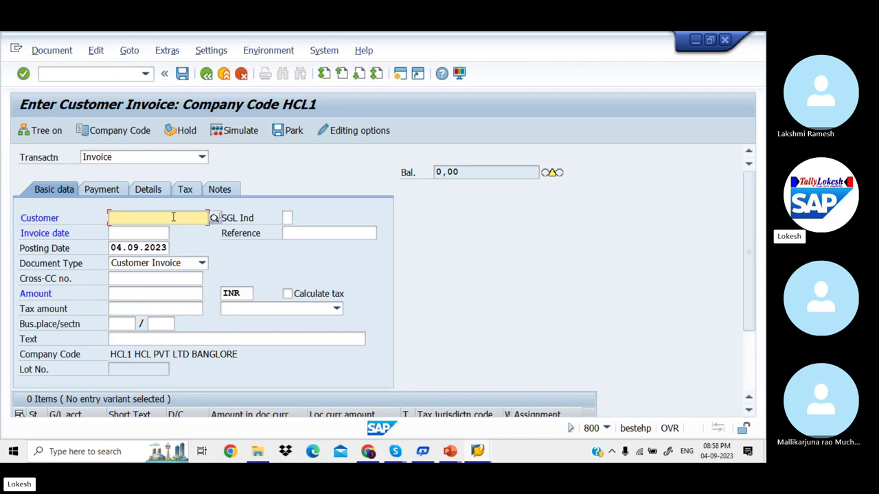
{"action": "left_click", "coordinate": [214, 219]}
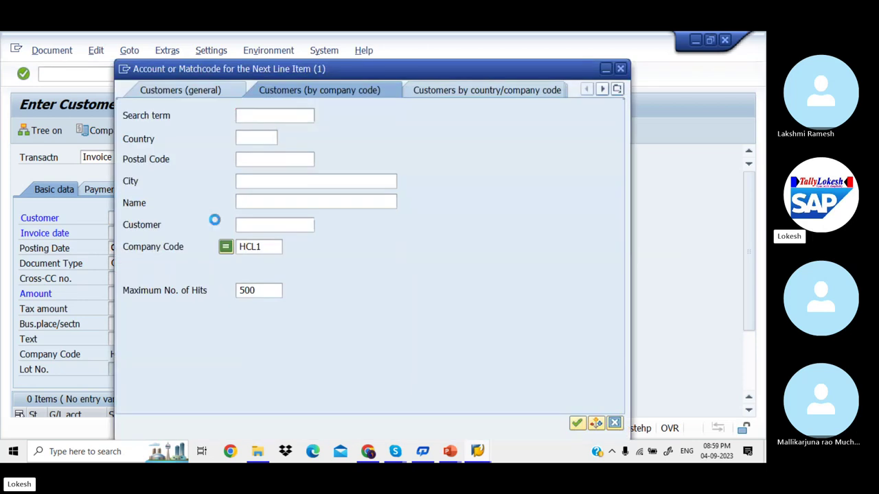
{"action": "key", "text": "Return"}
{"action": "key", "text": "Down"}
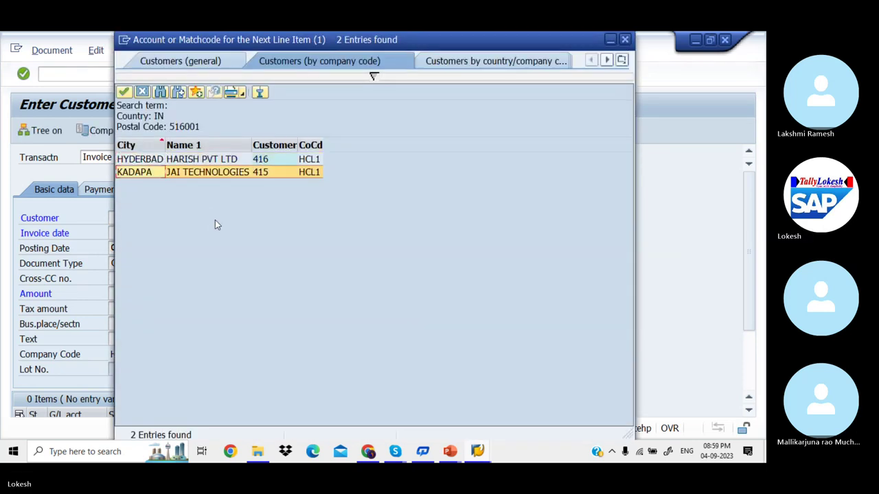
{"action": "key", "text": "Return"}
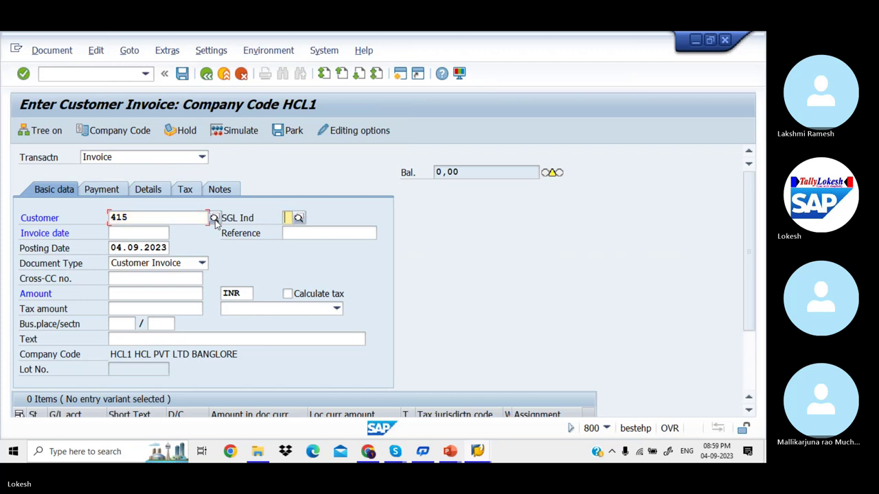
Step: Set the invoice date to 02.08.2023 and enter 01 as the invoice reference
{"action": "key", "text": "Tab"}
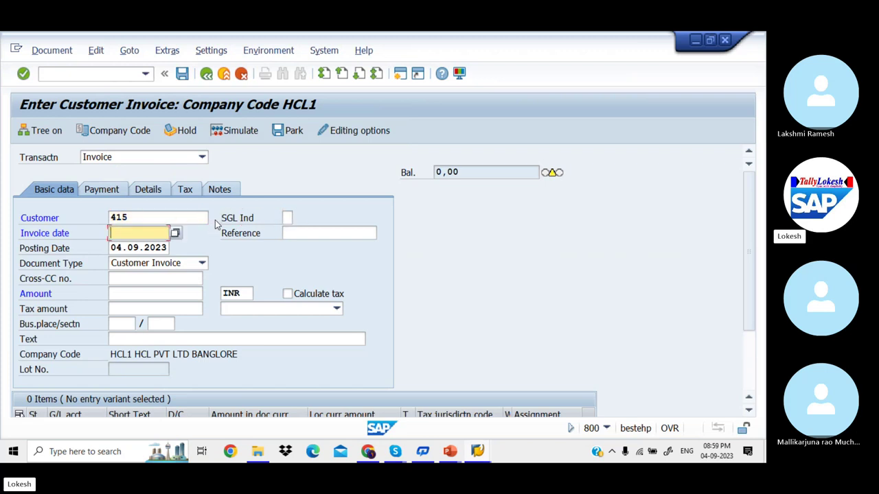
{"action": "type", "text": "02"}
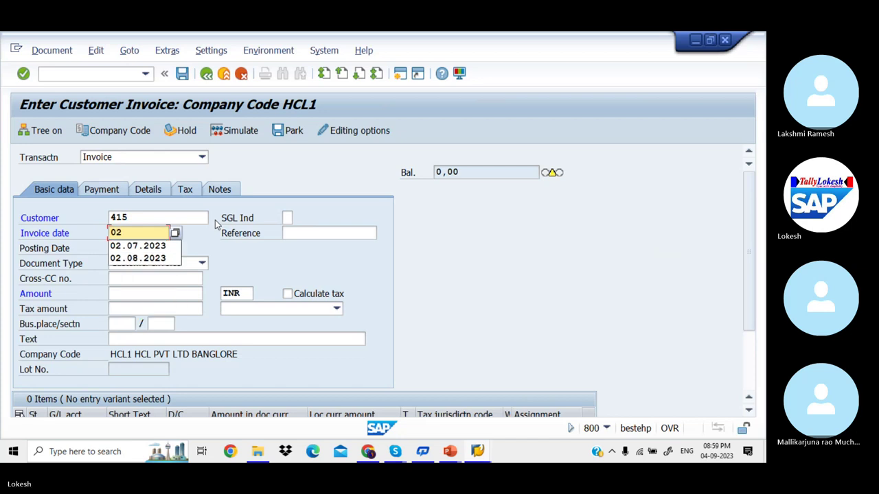
{"action": "key", "text": "Down"}
{"action": "key", "text": "Down"}
{"action": "key", "text": "Return"}
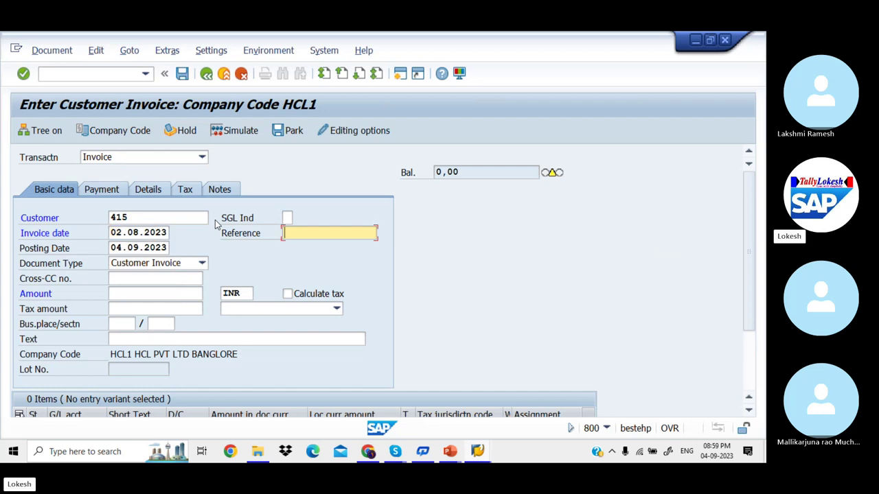
{"action": "type", "text": "01"}
Step: Set the invoice's posting date to 02.08.2023, keeping Customer Invoice as the document type
{"action": "key", "text": "Tab"}
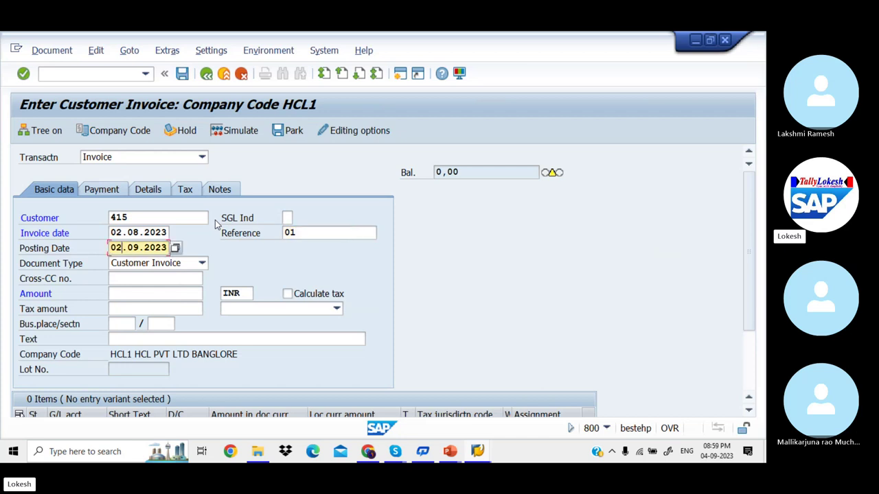
{"action": "key", "text": "Right"}
{"action": "key", "text": "Right"}
{"action": "key", "text": "Tab"}
{"action": "key", "text": "Tab"}
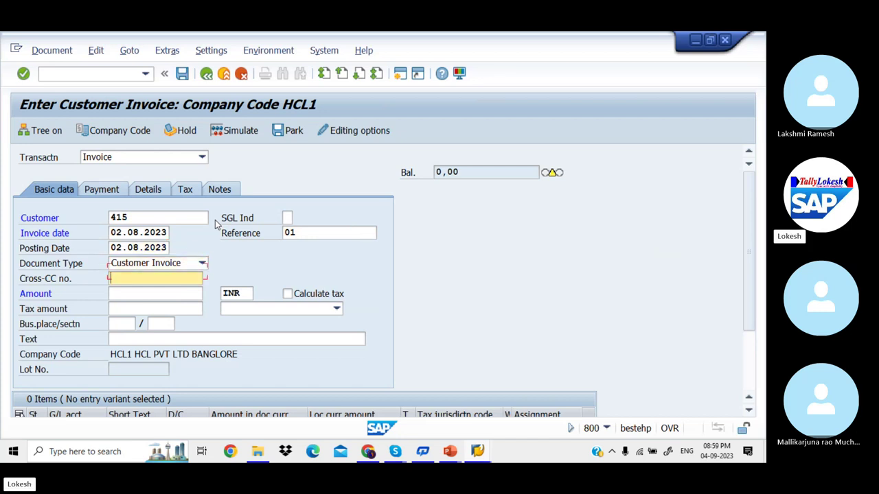
Step: Set the invoice amount to 10000 INR in the basic data
{"action": "key", "text": "Tab"}
{"action": "type", "text": "1"}
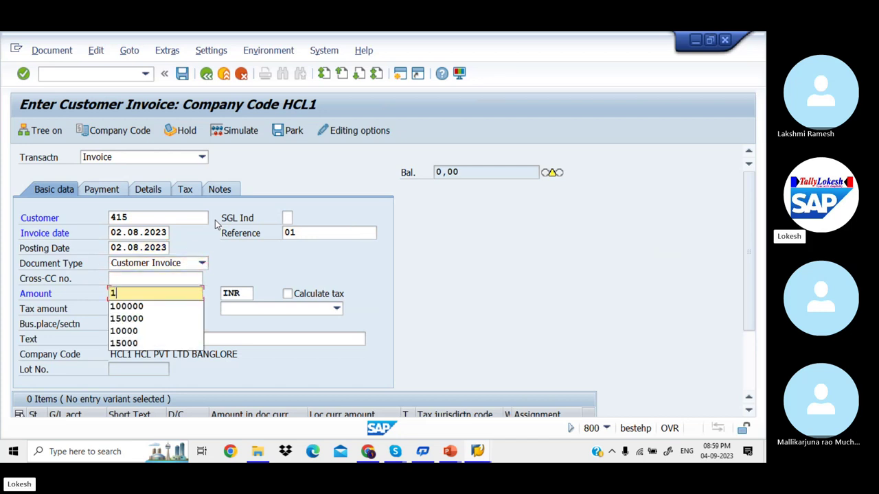
{"action": "key", "text": "Down"}
{"action": "key", "text": "Down"}
{"action": "key", "text": "Down"}
{"action": "key", "text": "Down"}
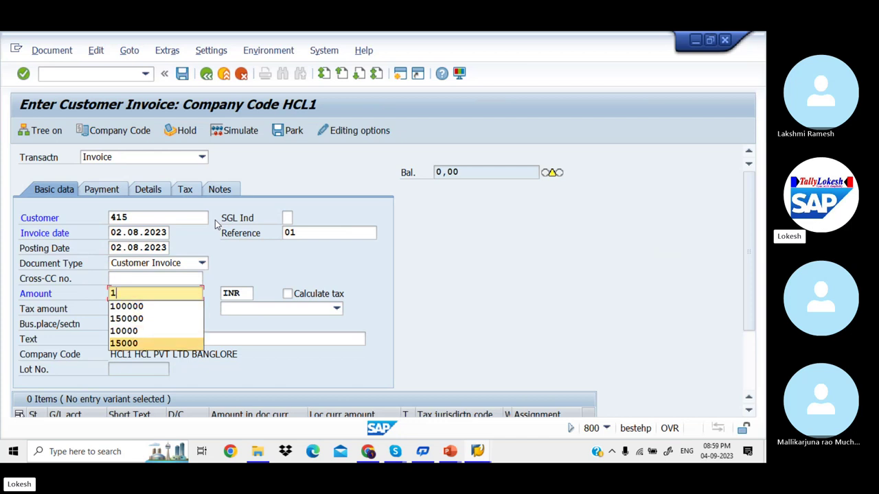
{"action": "key", "text": "Up"}
{"action": "key", "text": "Tab"}
Step: Enter Customer Invoice as the text in the invoice's basic data
{"action": "key", "text": "Tab"}
{"action": "key", "text": "Tab"}
{"action": "key", "text": "Tab"}
{"action": "key", "text": "Tab"}
{"action": "key", "text": "Tab"}
{"action": "key", "text": "Tab"}
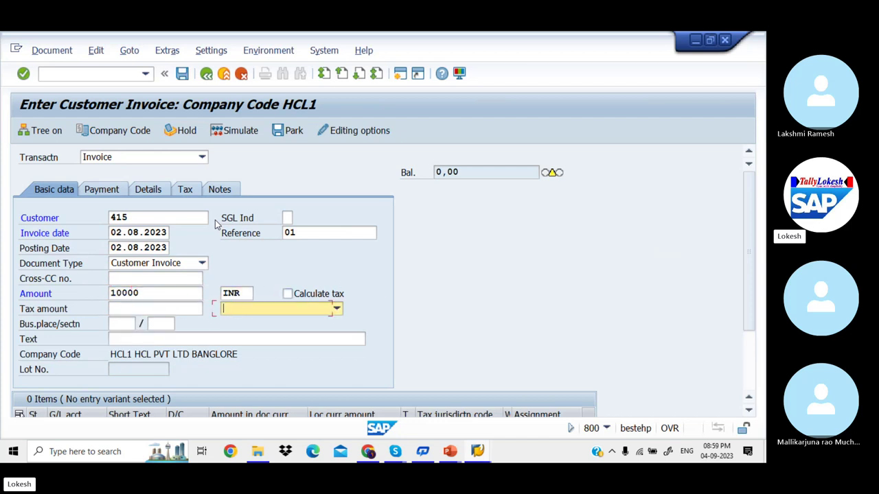
{"action": "key", "text": "Down"}
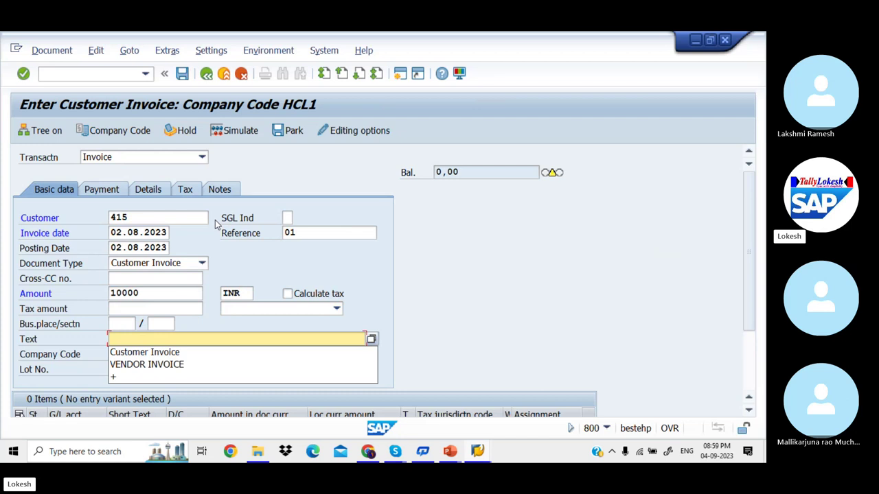
{"action": "key", "text": "Down"}
{"action": "key", "text": "Return"}
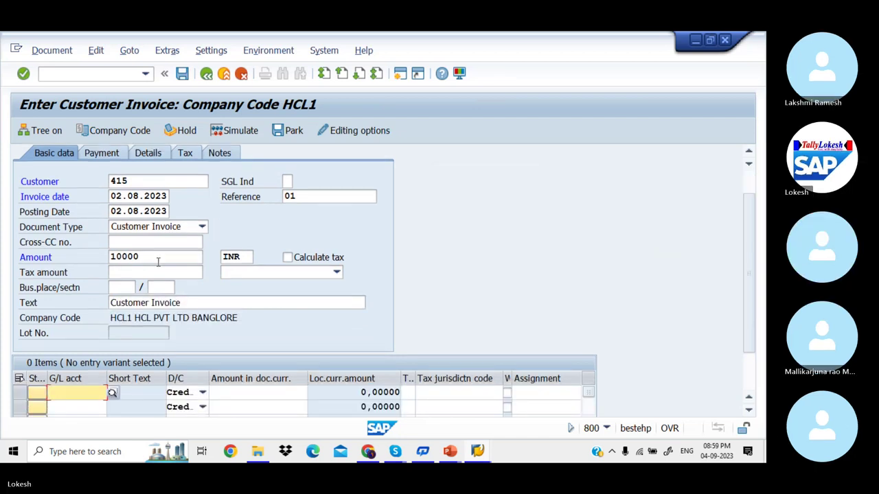
Step: Choose Sales A/c from chart of accounts HCL1 as the G/L account of the first line item
{"action": "left_click", "coordinate": [113, 394]}
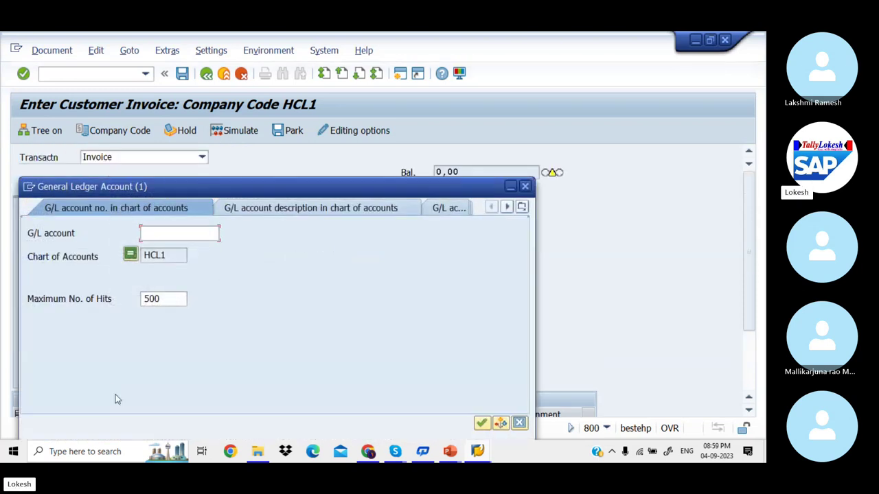
{"action": "key", "text": "Return"}
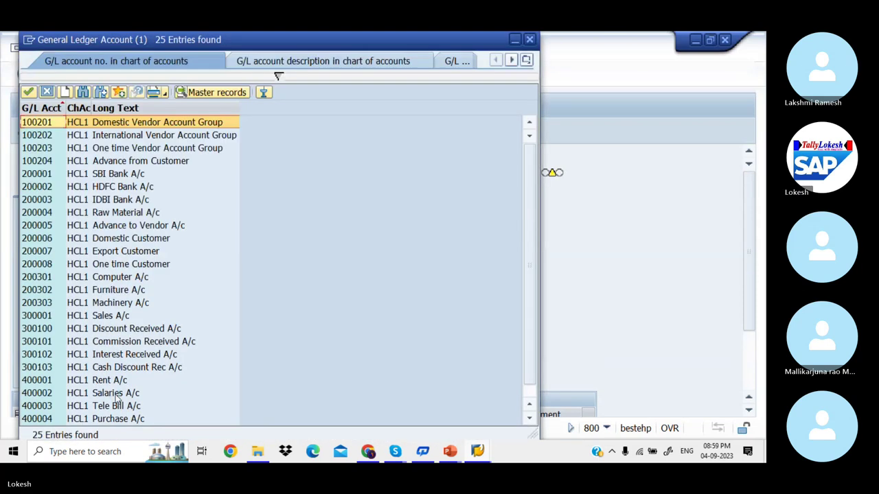
{"action": "key", "text": "Down"}
{"action": "key", "text": "Down"}
{"action": "key", "text": "Down"}
{"action": "key", "text": "Down"}
{"action": "key", "text": "Down"}
{"action": "key", "text": "Down"}
{"action": "key", "text": "Down"}
{"action": "key", "text": "Down"}
{"action": "key", "text": "Down"}
{"action": "key", "text": "Down"}
{"action": "key", "text": "Down"}
{"action": "key", "text": "Down"}
{"action": "key", "text": "Down"}
{"action": "key", "text": "Down"}
{"action": "key", "text": "Down"}
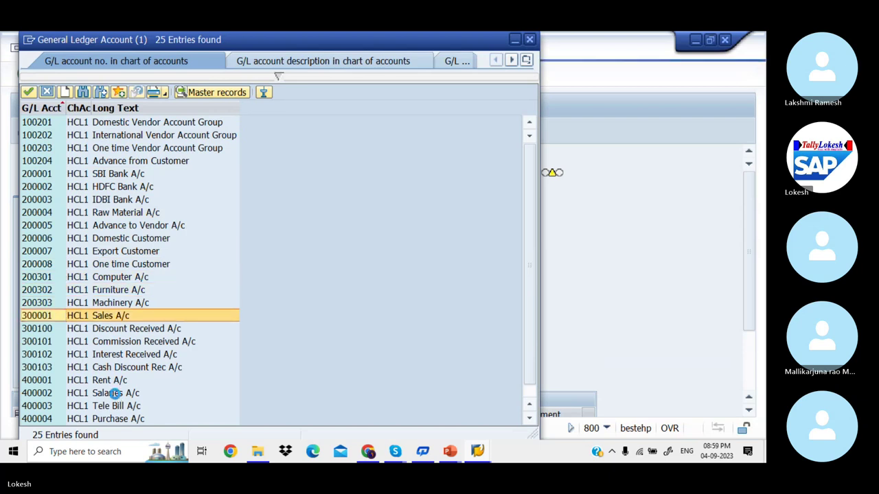
{"action": "key", "text": "Return"}
{"action": "key", "text": "Return"}
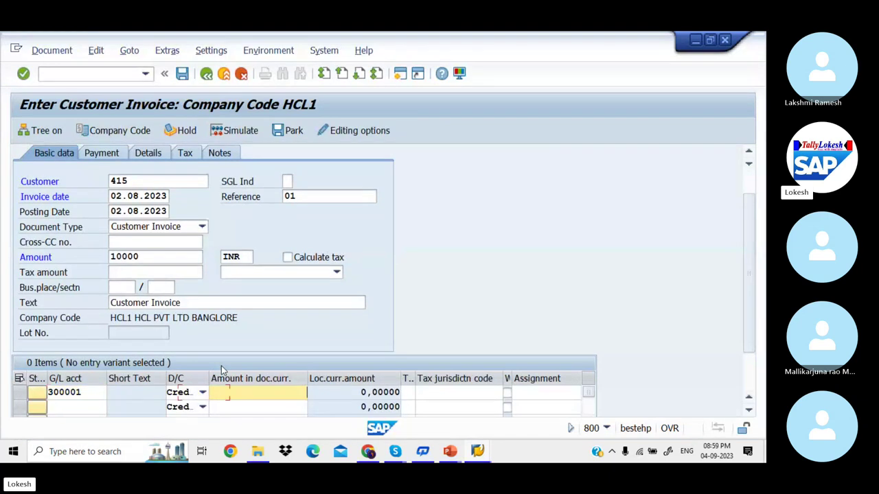
Step: Set the Sales A/c credit line item's amount in document currency to 10000
{"action": "type", "text": "10000"}
{"action": "key", "text": "Tab"}
{"action": "key", "text": "Tab"}
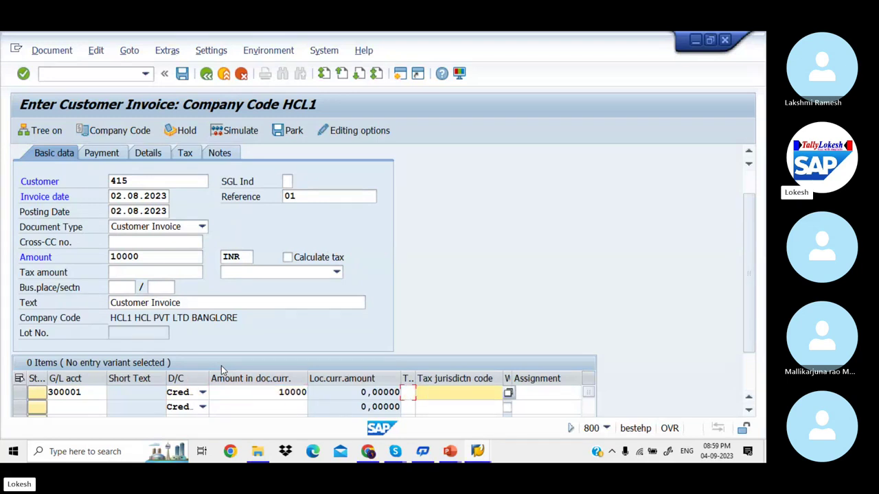
Step: Validate the 10000 INR customer invoice past its date warnings, simulate it, and post it
{"action": "key", "text": "Return"}
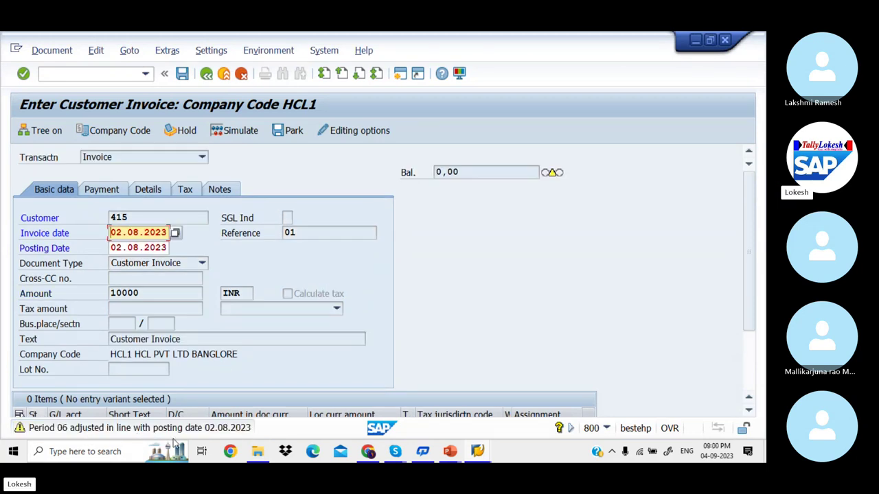
{"action": "key", "text": "Return"}
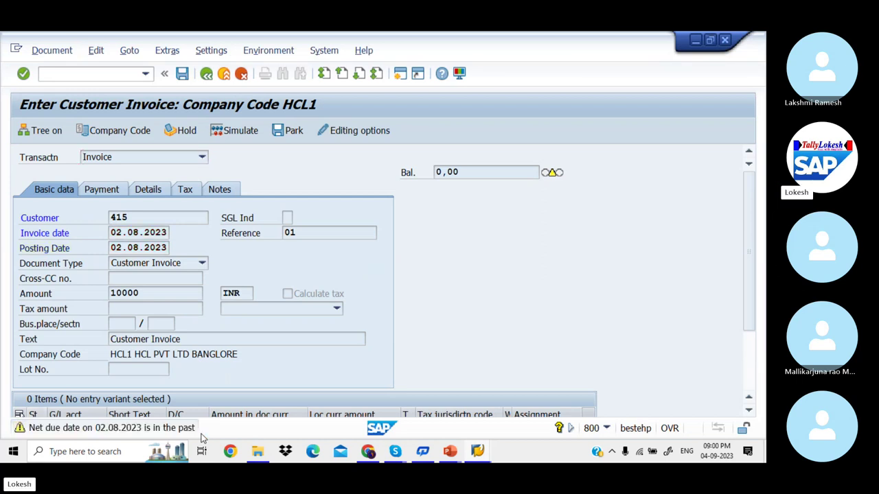
{"action": "key", "text": "Return"}
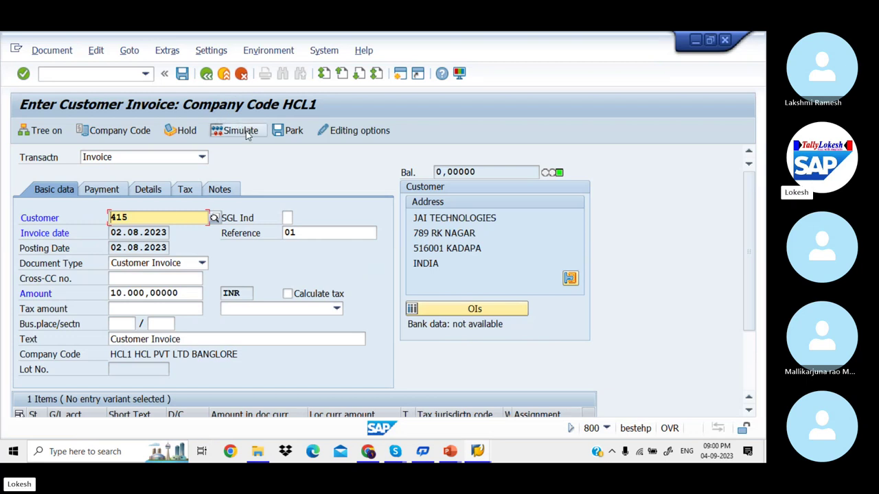
{"action": "left_click", "coordinate": [247, 132]}
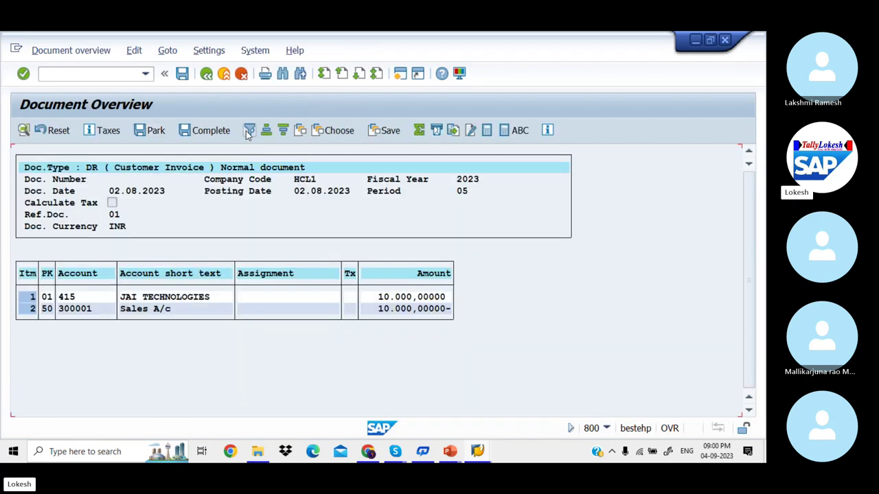
{"action": "left_click", "coordinate": [183, 77]}
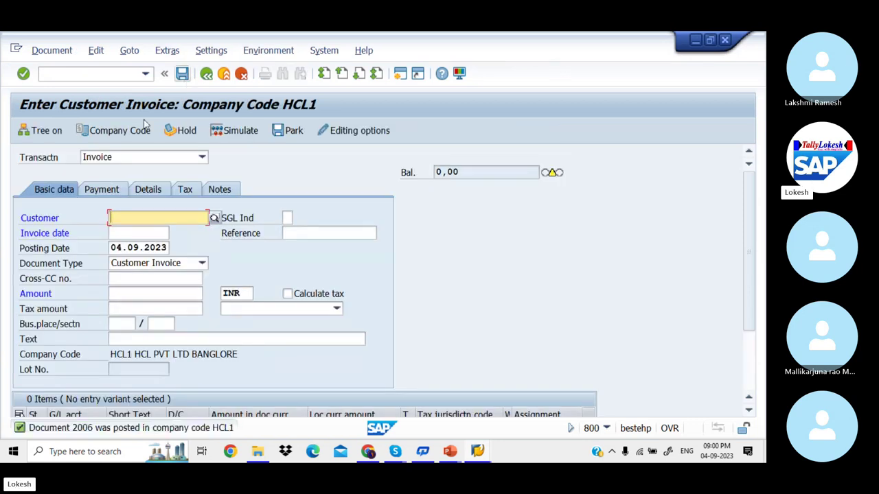
Step: Start a second invoice for customer JAI TECHNOLOGIES with invoice date 03.08.2023
{"action": "key", "text": "BackSpace"}
{"action": "key", "text": "Return"}
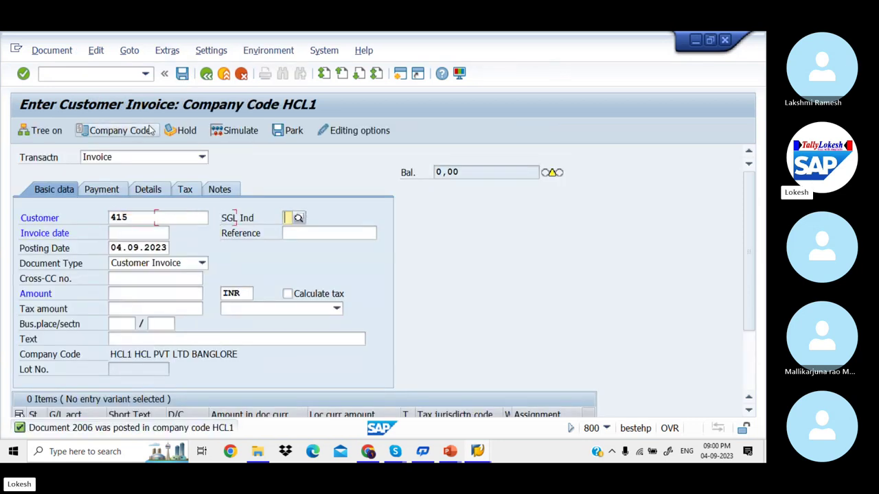
{"action": "key", "text": "Tab"}
{"action": "type", "text": "03."}
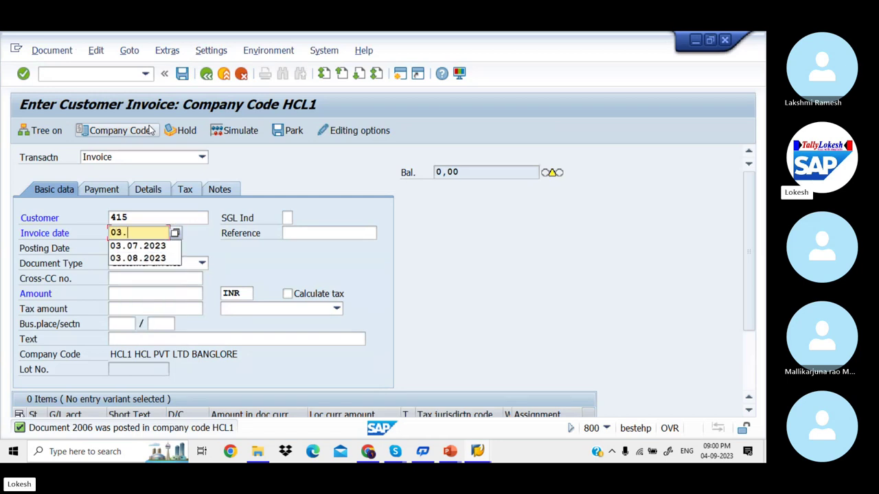
{"action": "type", "text": "08.2023"}
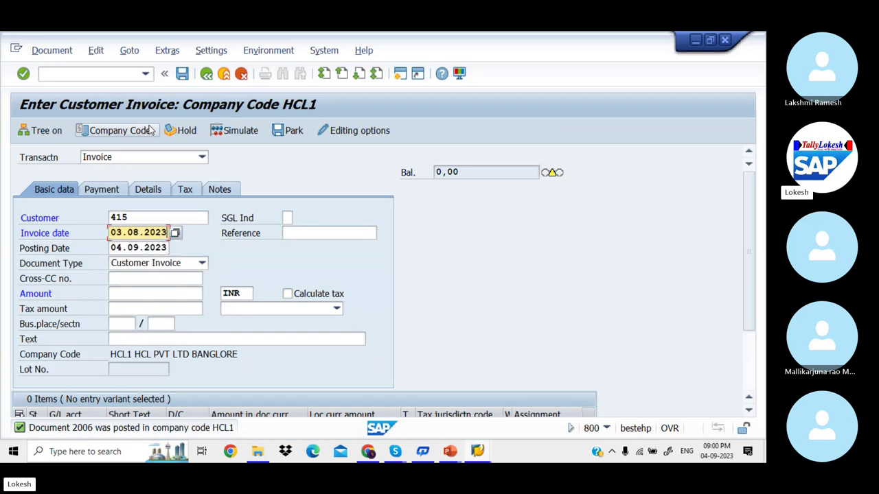
Step: Enter reference 02 and set the second invoice's posting date to 03.08.2023
{"action": "key", "text": "Tab"}
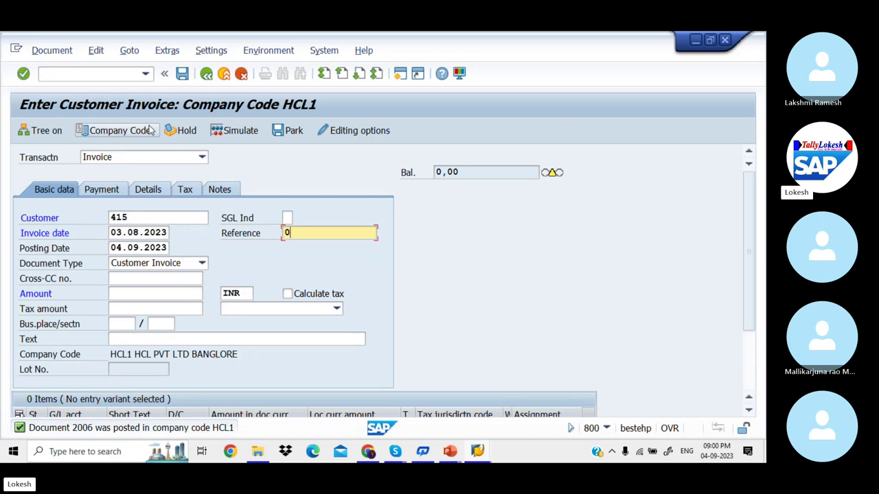
{"action": "key", "text": "Tab"}
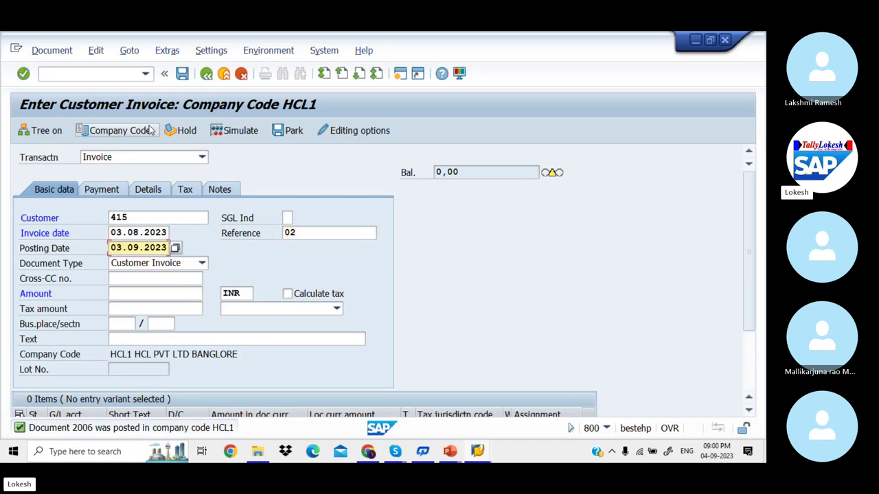
{"action": "key", "text": "Tab"}
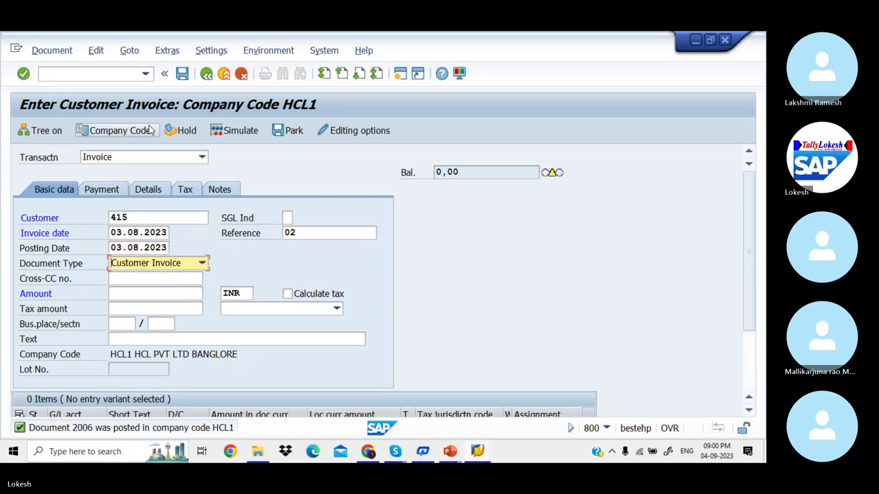
Step: Set the second invoice's amount to 20000 INR, keeping Customer Invoice as the document type
{"action": "key", "text": "Tab"}
{"action": "key", "text": "Tab"}
{"action": "type", "text": "2"}
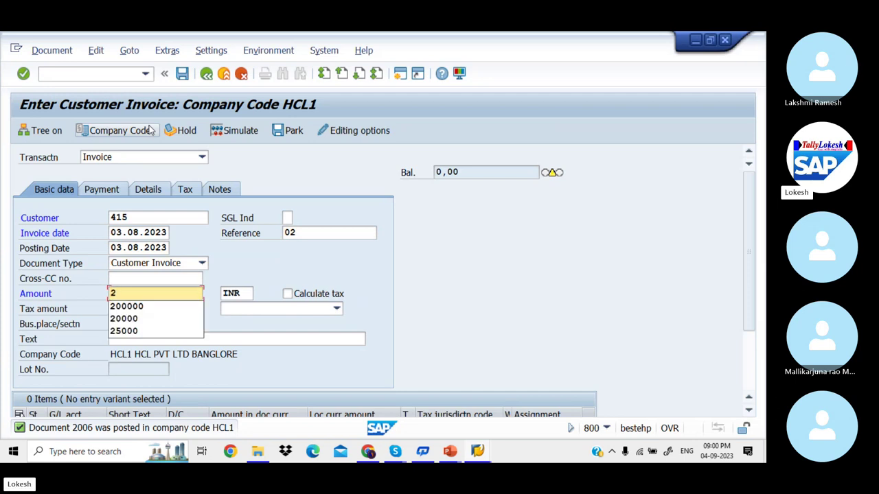
{"action": "type", "text": "0000"}
Step: Enter Customer Invoice as the text in the second invoice's basic data
{"action": "key", "text": "Tab"}
{"action": "key", "text": "Tab"}
{"action": "key", "text": "Tab"}
{"action": "key", "text": "Tab"}
{"action": "key", "text": "Tab"}
{"action": "key", "text": "Tab"}
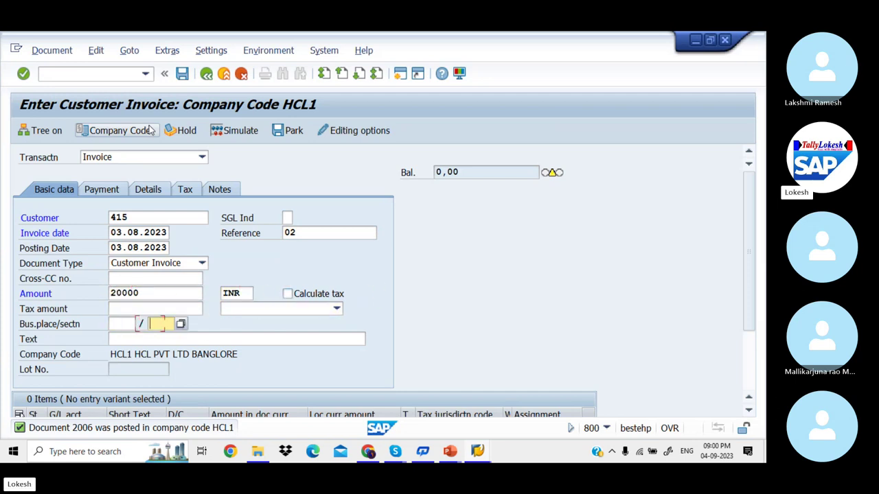
{"action": "key", "text": "Tab"}
{"action": "type", "text": "C"}
{"action": "key", "text": "Down"}
{"action": "key", "text": "Return"}
{"action": "key", "text": "Return"}
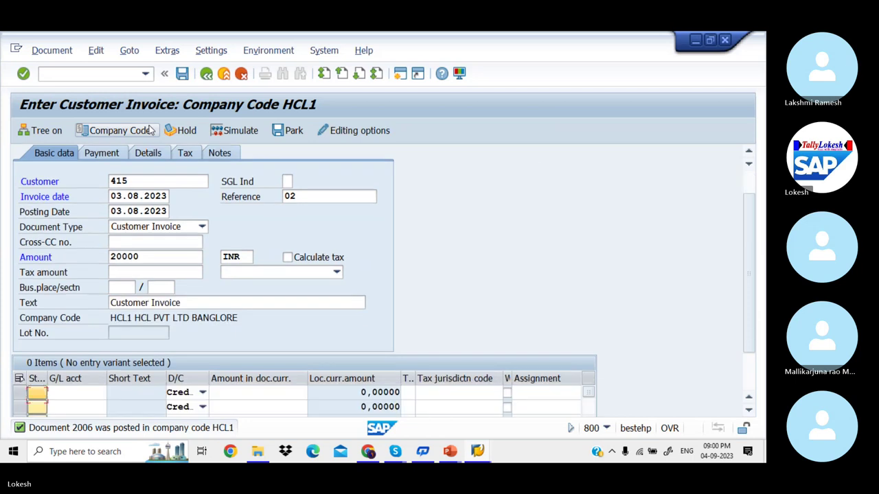
Step: Add a credit line item to Sales A/c with an amount of 20000 in the second invoice
{"action": "key", "text": "Tab"}
{"action": "type", "text": "3"}
{"action": "key", "text": "Down"}
{"action": "key", "text": "Return"}
{"action": "key", "text": "Tab"}
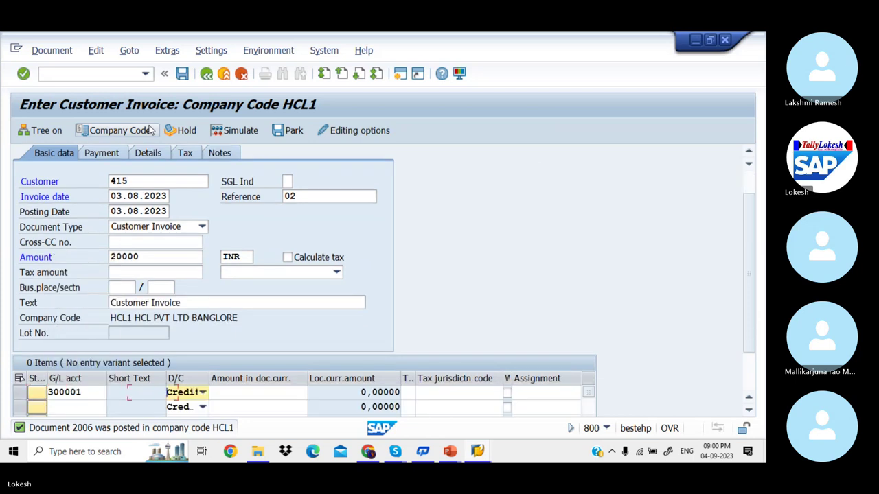
{"action": "key", "text": "Tab"}
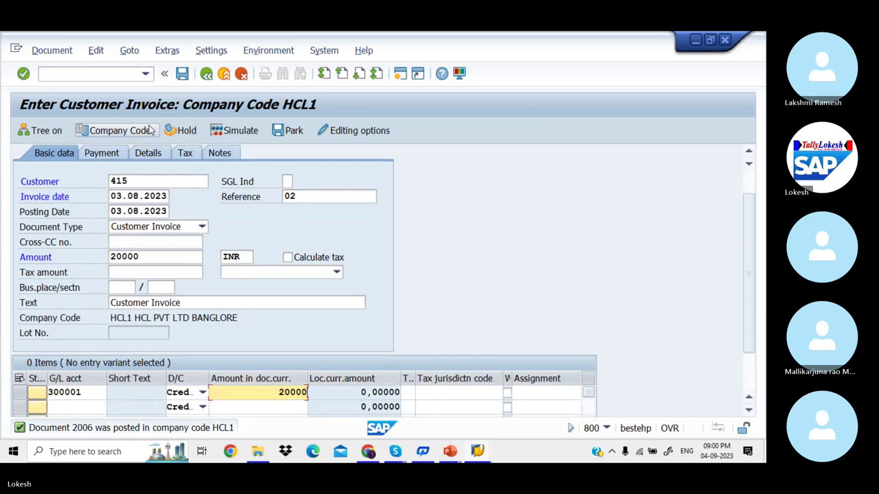
{"action": "key", "text": "Tab"}
{"action": "key", "text": "Tab"}
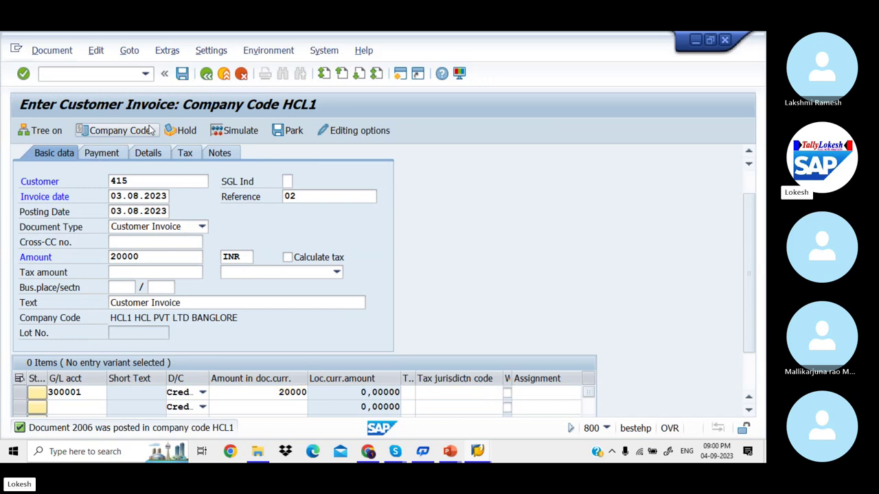
Step: Validate the 20000 INR customer invoice past its date warnings, simulate it, and post it
{"action": "key", "text": "Return"}
{"action": "key", "text": "Return"}
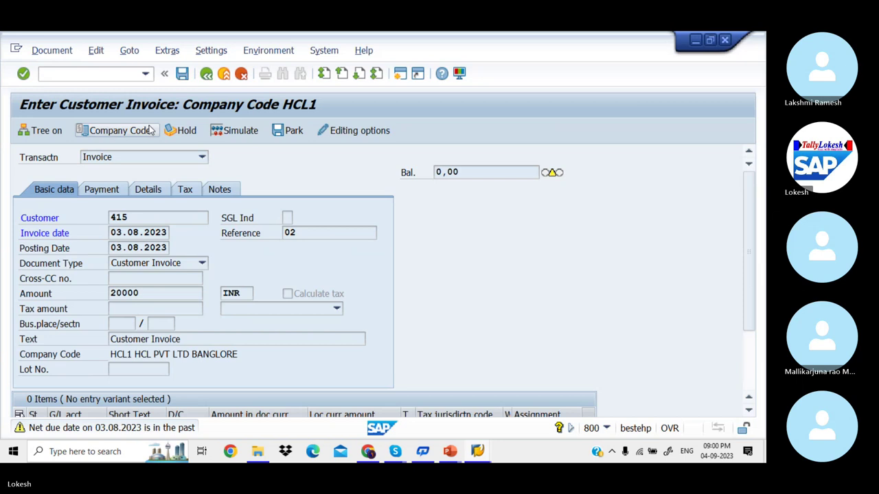
{"action": "key", "text": "Return"}
{"action": "left_click", "coordinate": [242, 131]}
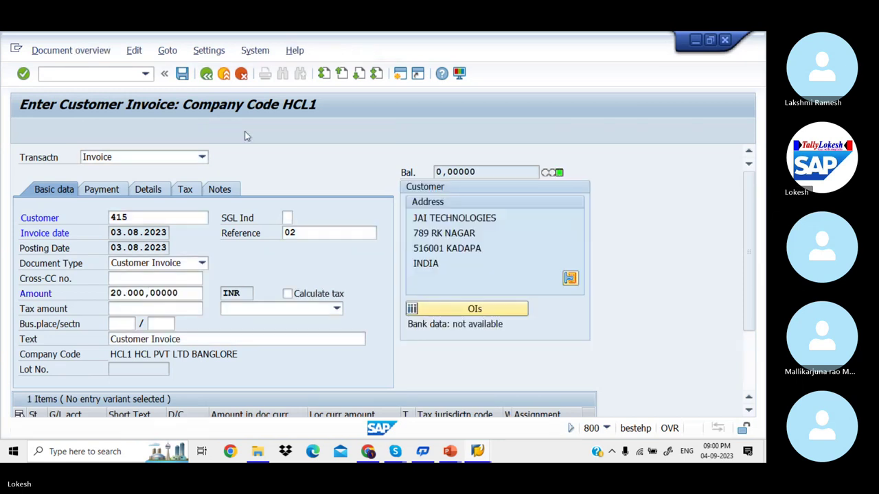
{"action": "left_click", "coordinate": [184, 73]}
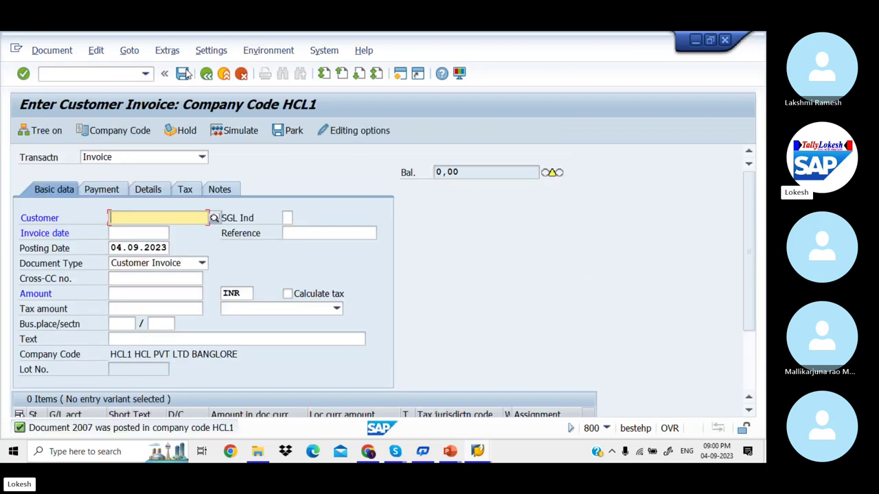
Step: Start a third invoice for customer JAI TECHNOLOGIES with invoice date 05.08.2023
{"action": "left_click", "coordinate": [124, 219]}
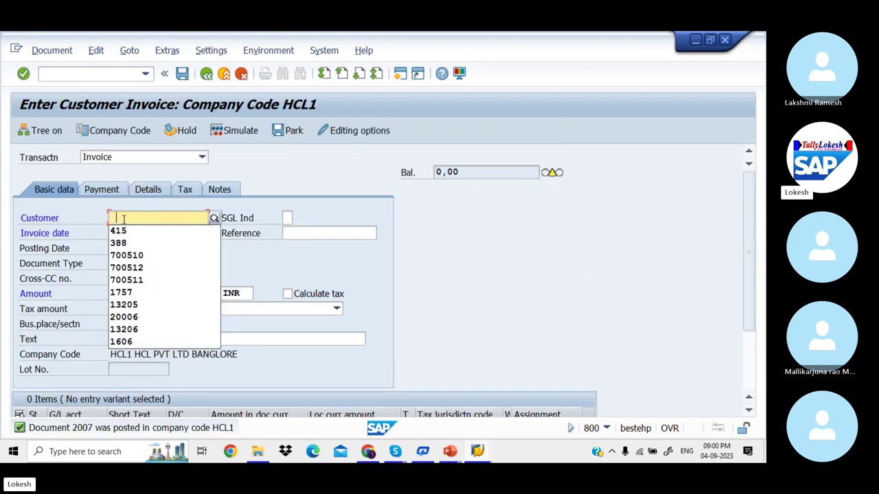
{"action": "type", "text": "415"}
{"action": "key", "text": "Tab"}
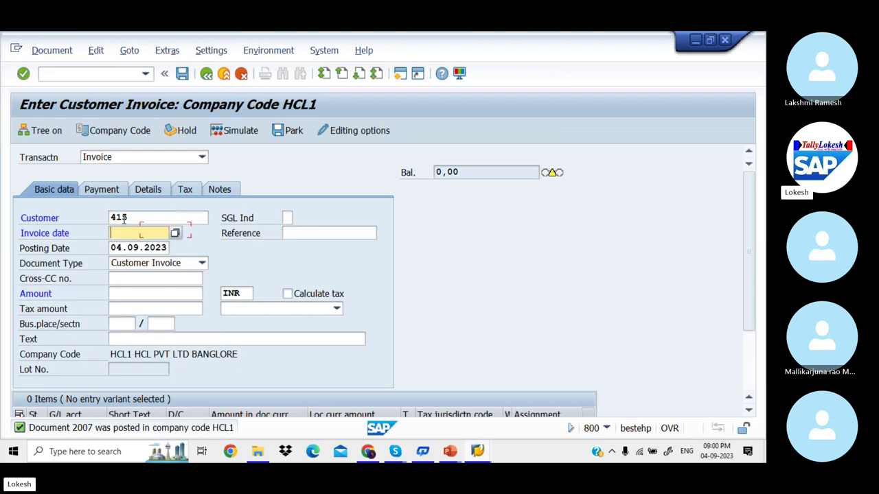
{"action": "type", "text": "07"}
{"action": "key", "text": "BackSpace"}
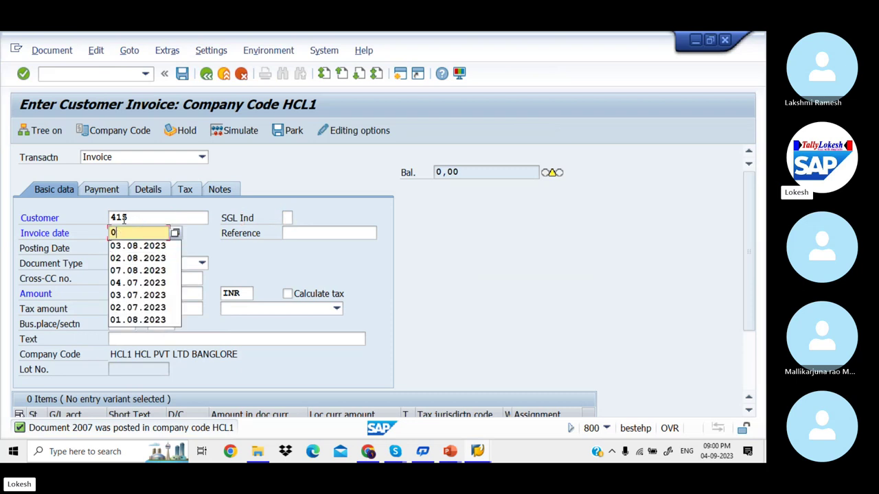
{"action": "type", "text": "5."}
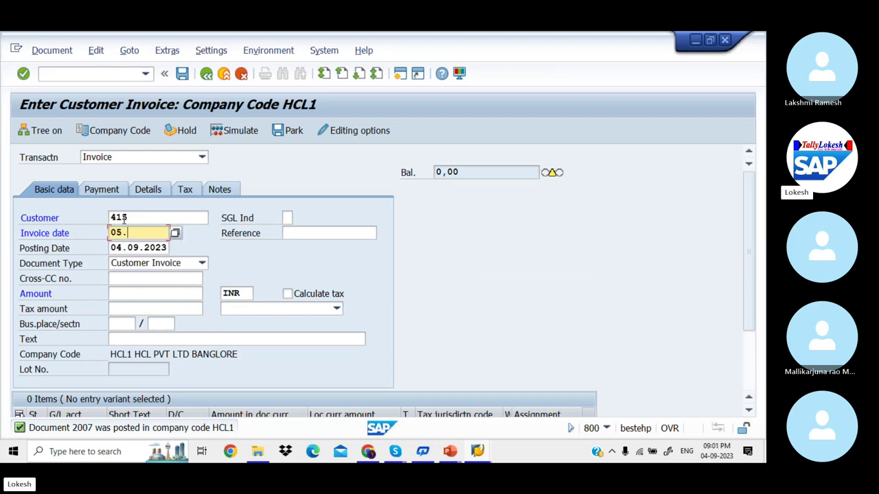
{"action": "type", "text": "08.2023"}
Step: Enter reference 03 and set the third invoice's posting date to 05.08.2023
{"action": "key", "text": "Tab"}
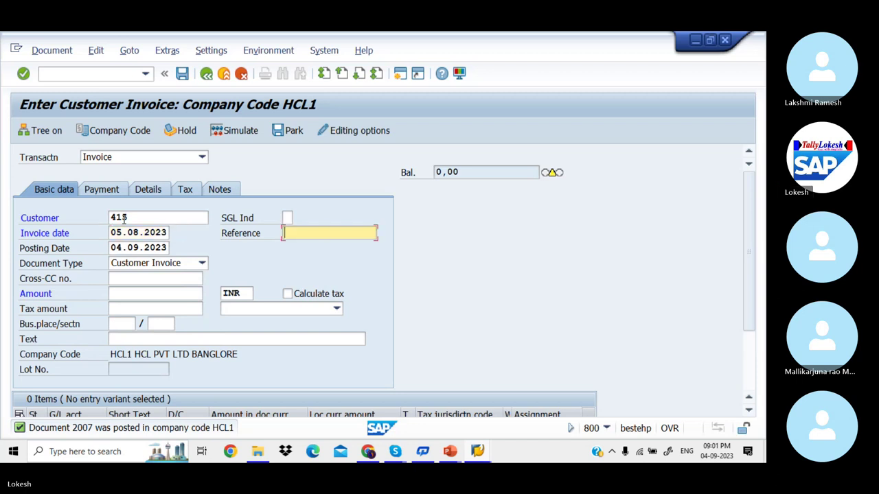
{"action": "type", "text": "03"}
{"action": "key", "text": "Tab"}
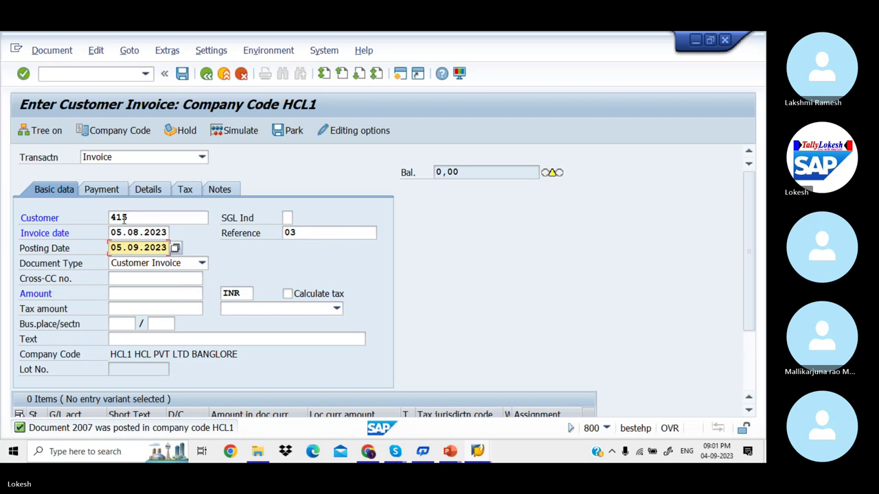
{"action": "type", "text": "8"}
Step: Set the third invoice's amount to 30000 INR, keeping Customer Invoice as the document type
{"action": "key", "text": "Tab"}
{"action": "key", "text": "Tab"}
{"action": "key", "text": "Tab"}
{"action": "type", "text": "3"}
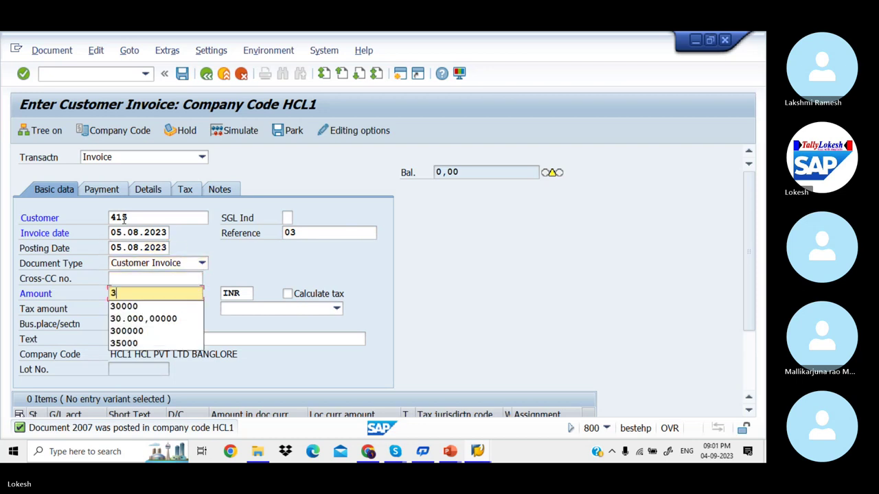
{"action": "type", "text": "0000"}
Step: Enter Customer Invoice as the text in the third invoice's basic data
{"action": "key", "text": "Tab"}
{"action": "key", "text": "Tab"}
{"action": "key", "text": "Tab"}
{"action": "key", "text": "Tab"}
{"action": "key", "text": "Tab"}
{"action": "key", "text": "Tab"}
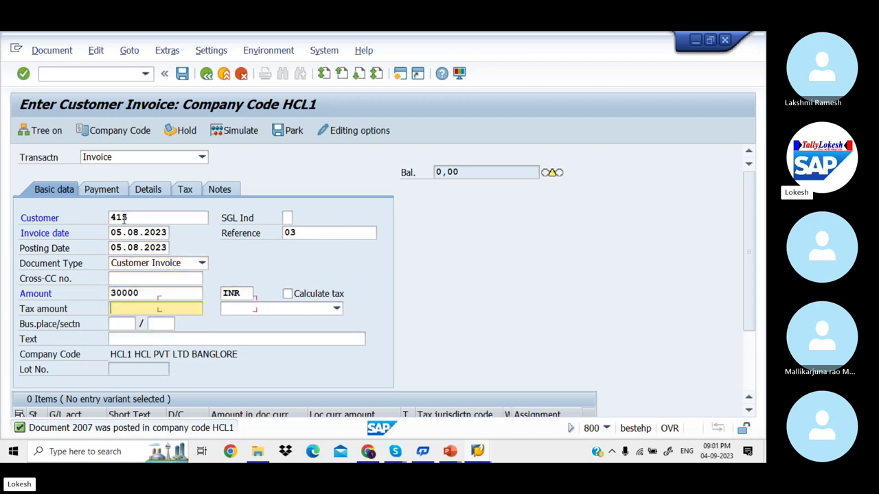
{"action": "key", "text": "Tab"}
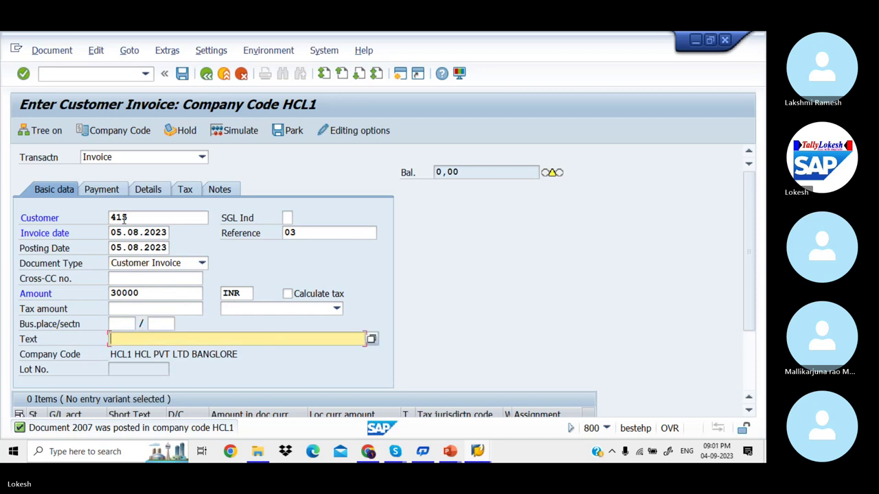
{"action": "key", "text": "Down"}
{"action": "key", "text": "Return"}
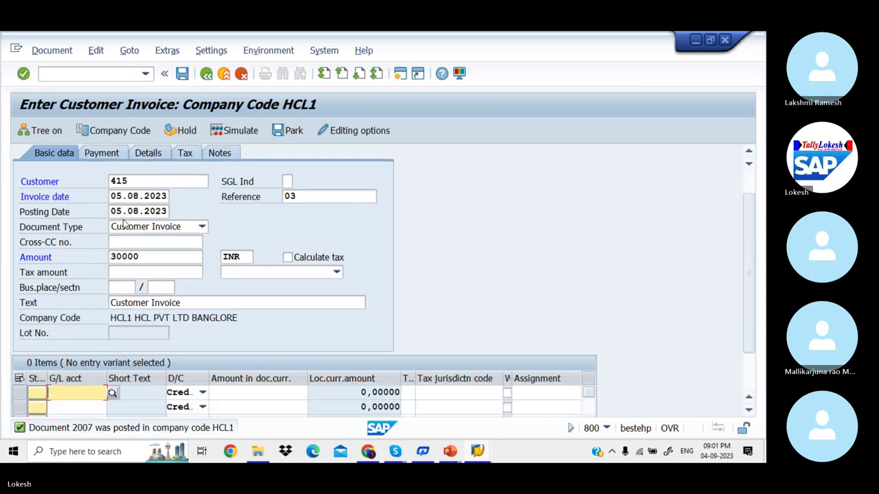
Step: Add a credit line item to Sales A/c with an amount of 30000 in the third invoice
{"action": "key", "text": "Down"}
{"action": "key", "text": "Return"}
{"action": "key", "text": "Tab"}
{"action": "key", "text": "Tab"}
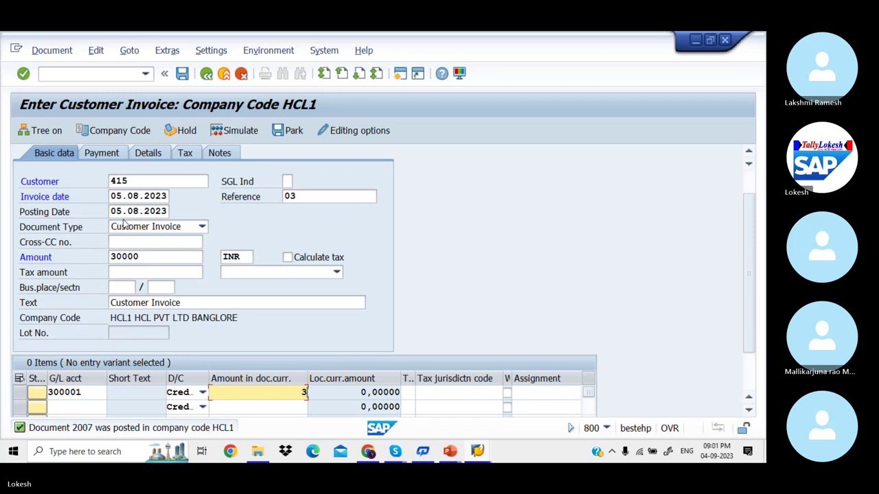
{"action": "type", "text": "30000"}
{"action": "key", "text": "Tab"}
{"action": "key", "text": "Tab"}
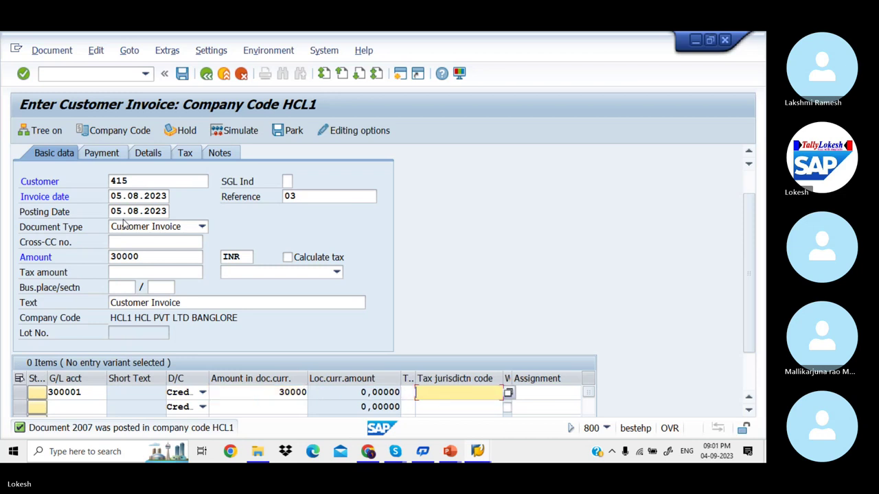
Step: Simulate and post the third customer invoice
{"action": "key", "text": "Return"}
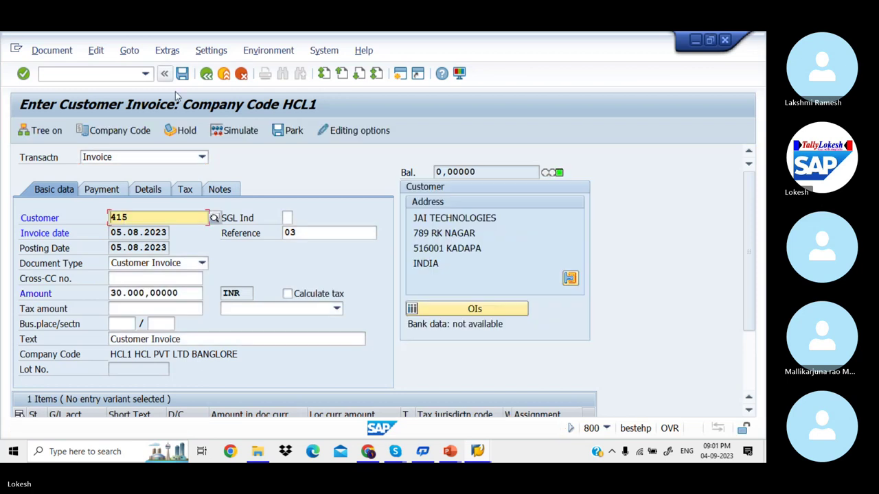
{"action": "left_click", "coordinate": [237, 132]}
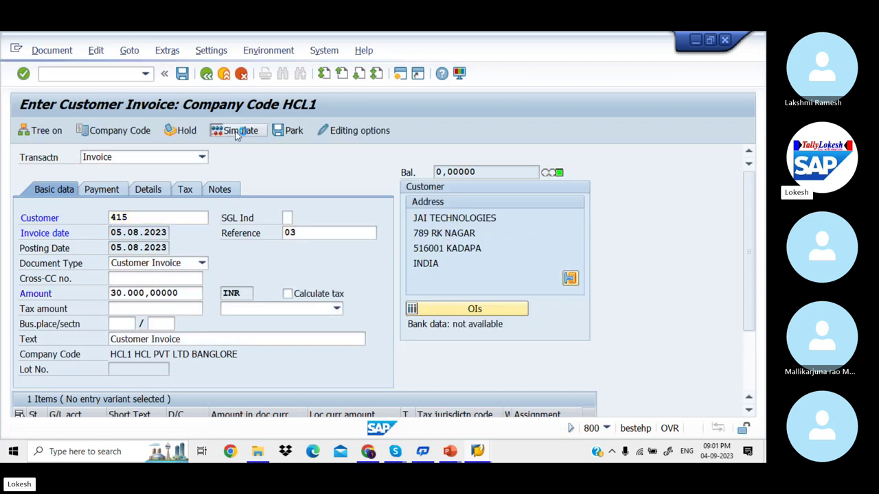
{"action": "left_click", "coordinate": [182, 74]}
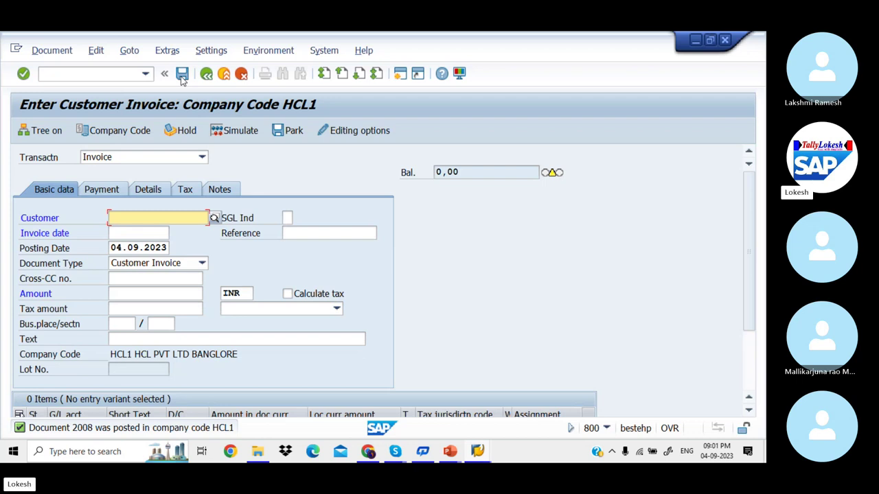
Step: Start the fourth invoice for JAI TECHNOLOGIES with invoice date 13.08.2023 and reference 04
{"action": "key", "text": "BackSpace"}
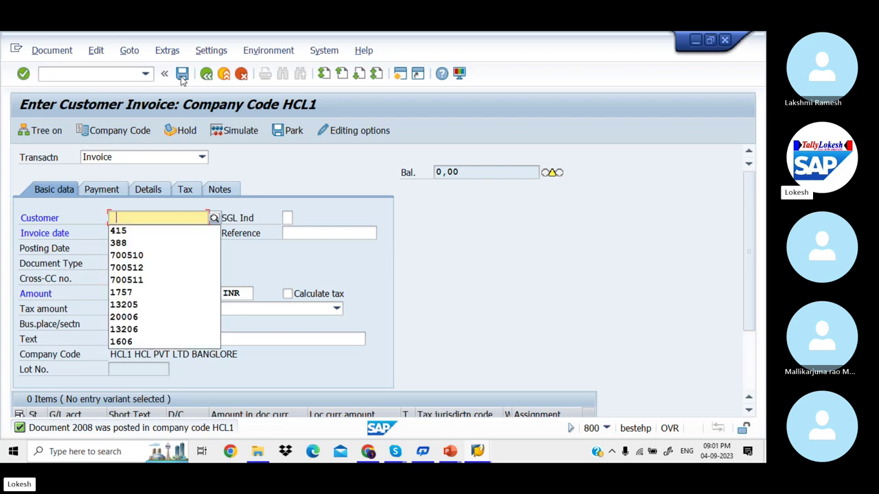
{"action": "key", "text": "Return"}
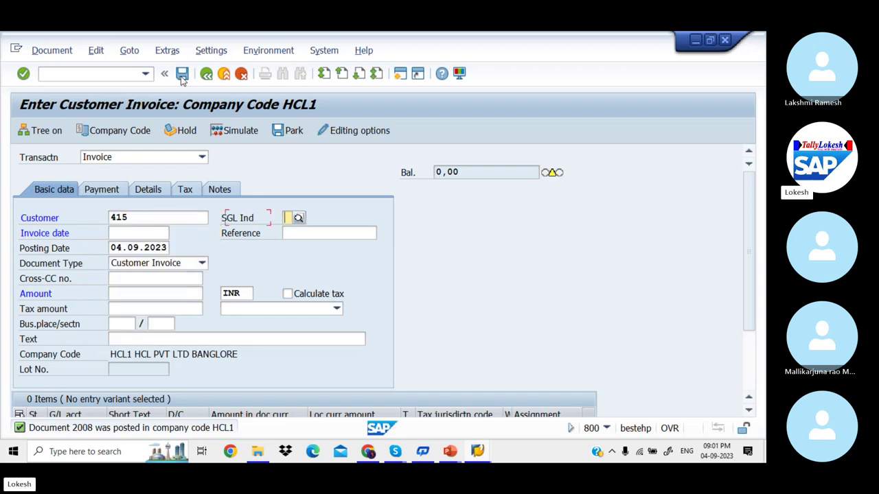
{"action": "key", "text": "Tab"}
{"action": "type", "text": "13"}
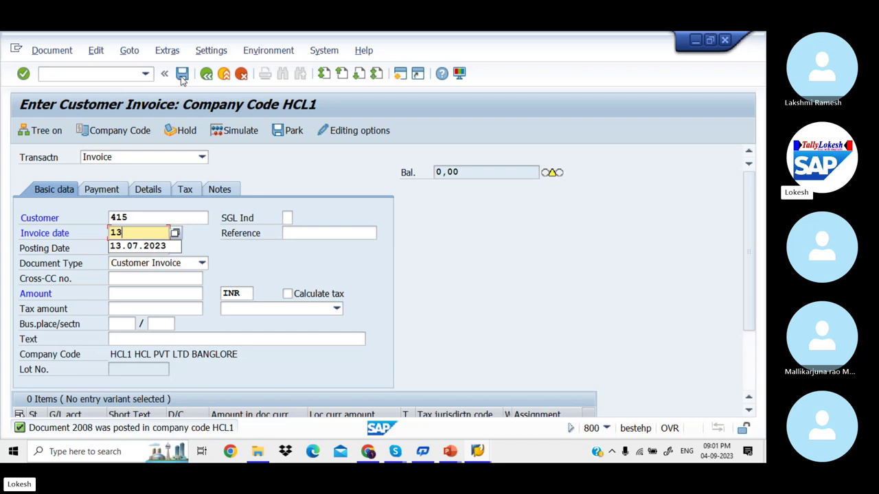
{"action": "type", "text": "08"}
{"action": "key", "text": "BackSpace"}
{"action": "key", "text": "BackSpace"}
{"action": "type", "text": ".08.2023"}
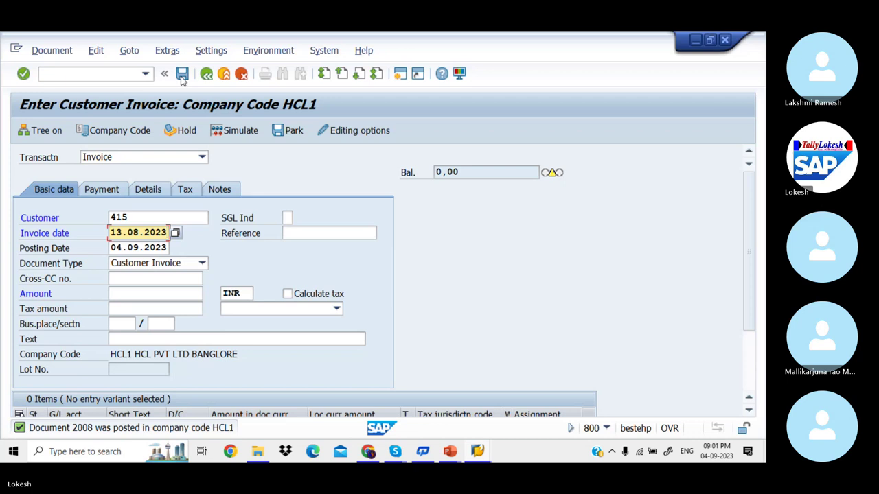
{"action": "key", "text": "Tab"}
{"action": "type", "text": "04"}
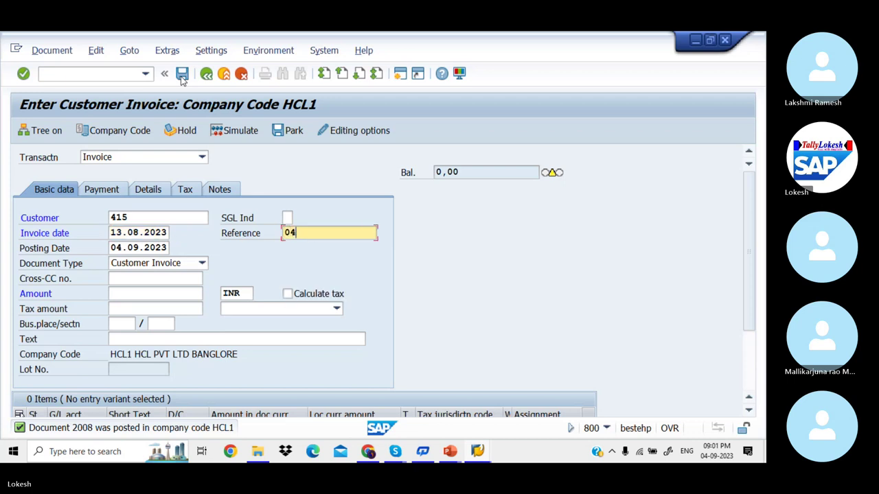
Step: Set the fourth invoice's amount to 40000 INR, keeping the default posting date and Customer Invoice document type
{"action": "key", "text": "Tab"}
{"action": "key", "text": "Tab"}
{"action": "key", "text": "Tab"}
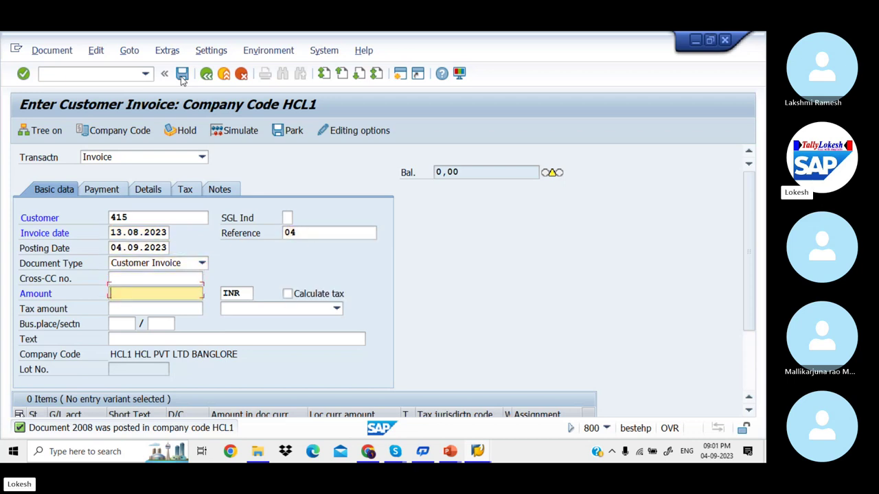
{"action": "type", "text": "4"}
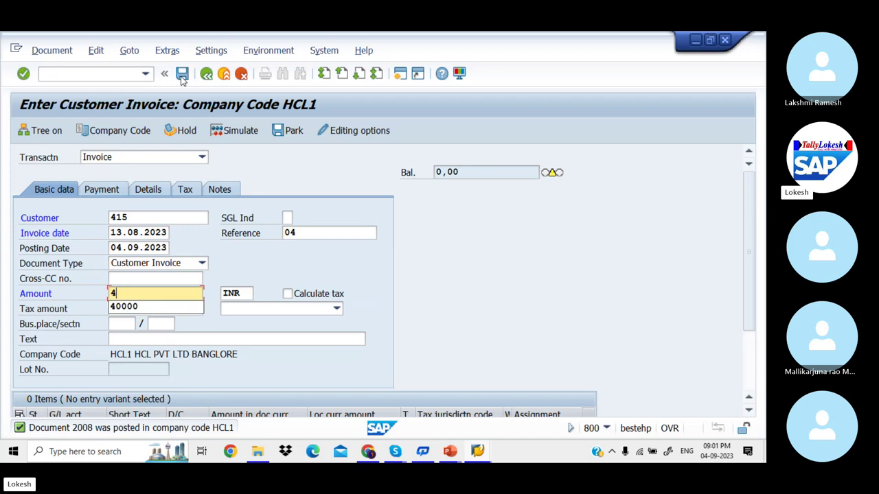
{"action": "type", "text": "0000"}
Step: Enter Customer Invoice as the text in the fourth invoice's basic data
{"action": "key", "text": "Tab"}
{"action": "key", "text": "Tab"}
{"action": "key", "text": "Tab"}
{"action": "key", "text": "Tab"}
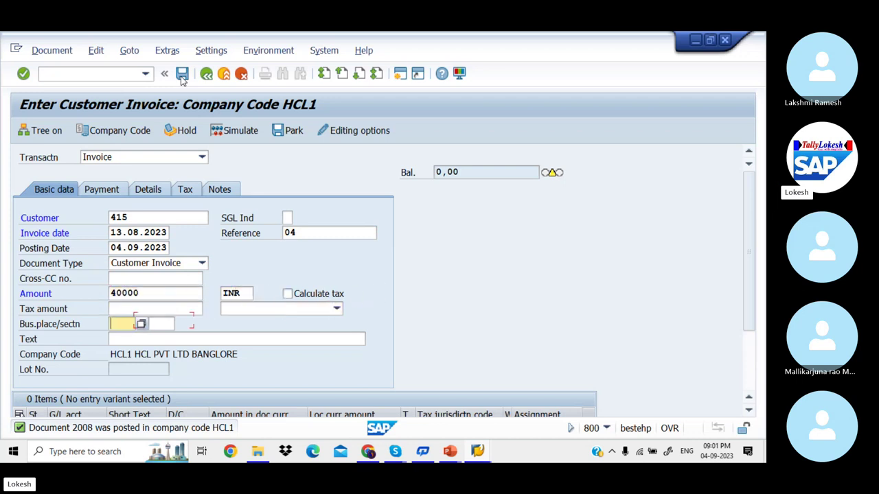
{"action": "key", "text": "Down"}
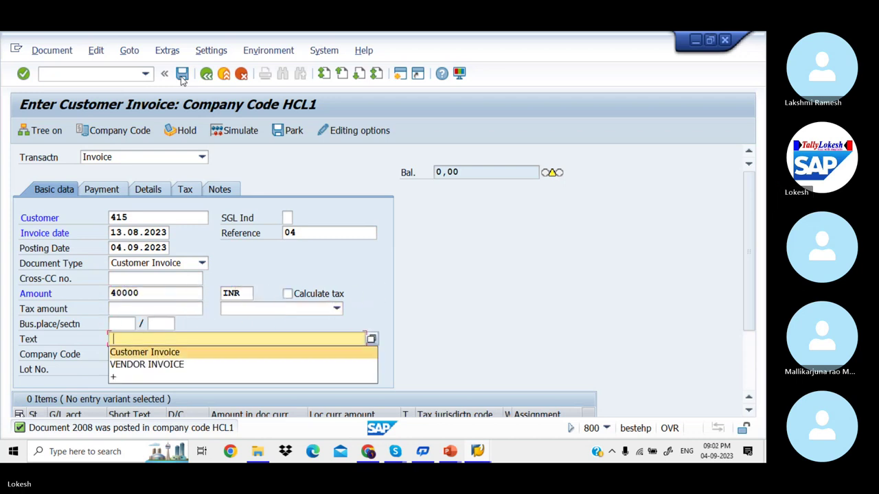
{"action": "key", "text": "Return"}
{"action": "key", "text": "Tab"}
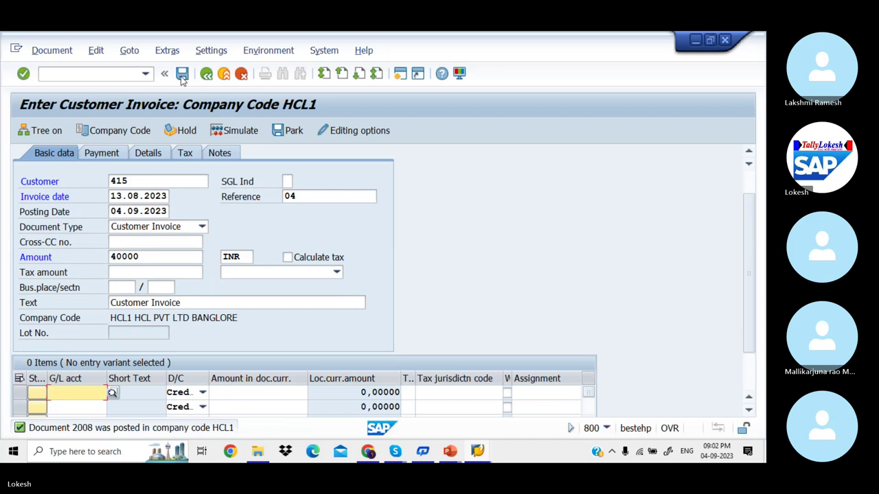
Step: Add a credit line item to Sales A/c with an amount of 40000 in the fourth invoice
{"action": "key", "text": "Down"}
{"action": "key", "text": "Down"}
{"action": "key", "text": "Return"}
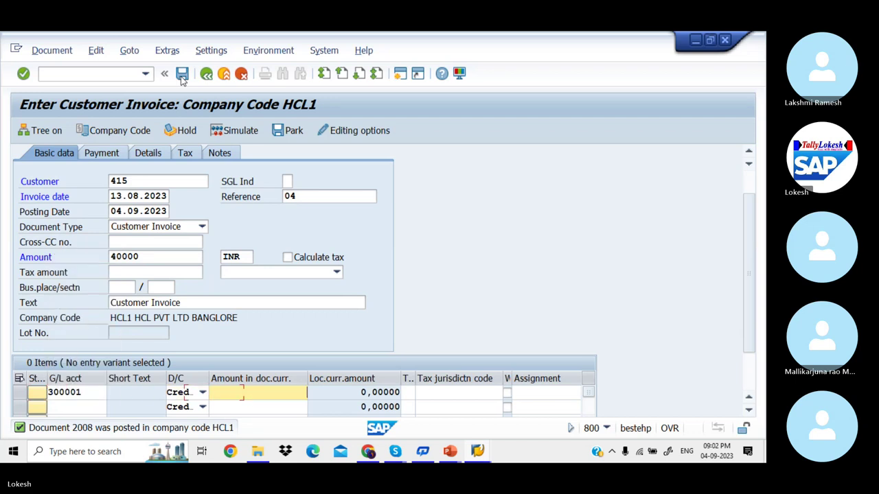
{"action": "key", "text": "Down"}
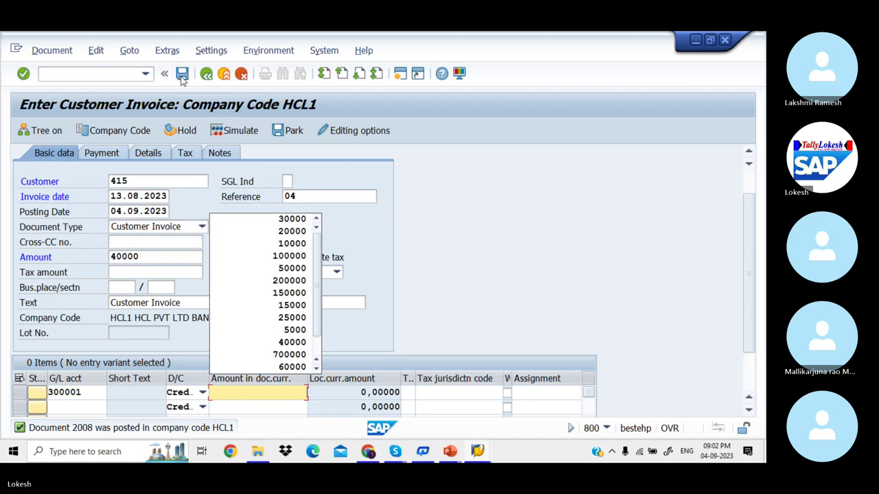
{"action": "key", "text": "Escape"}
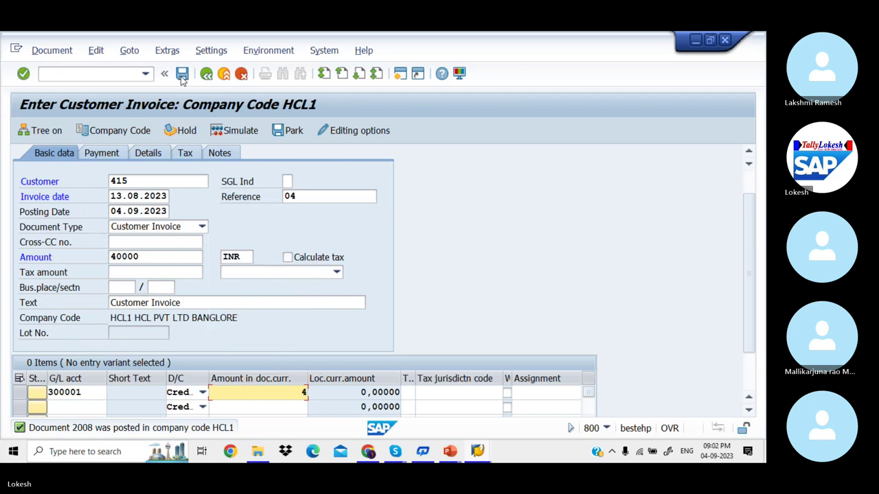
{"action": "type", "text": "40000"}
Step: Simulate and post the fourth customer invoice
{"action": "key", "text": "Return"}
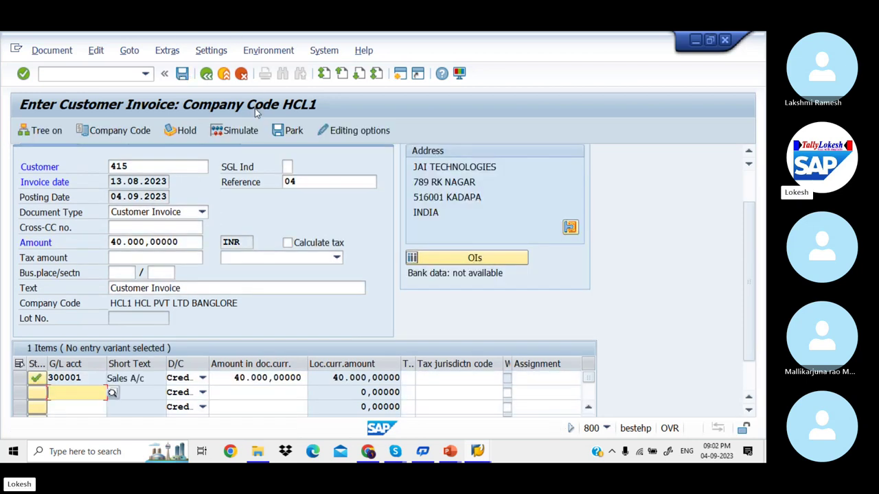
{"action": "left_click", "coordinate": [253, 131]}
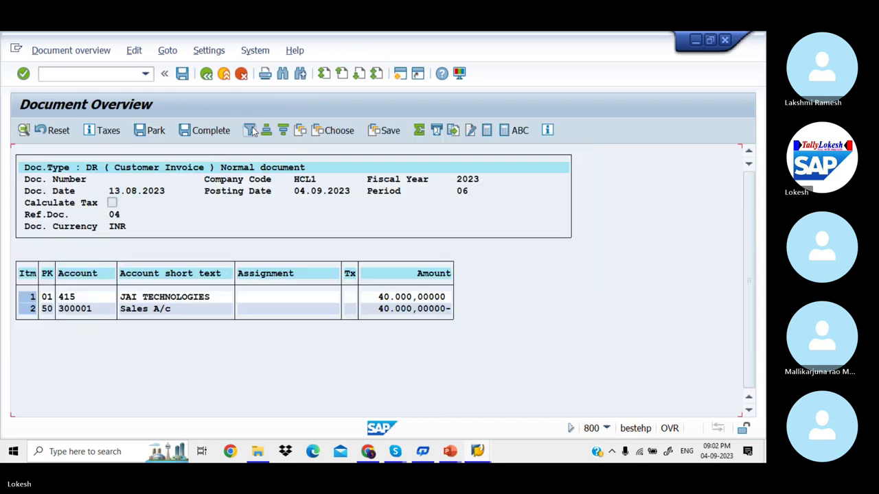
{"action": "left_click", "coordinate": [183, 74]}
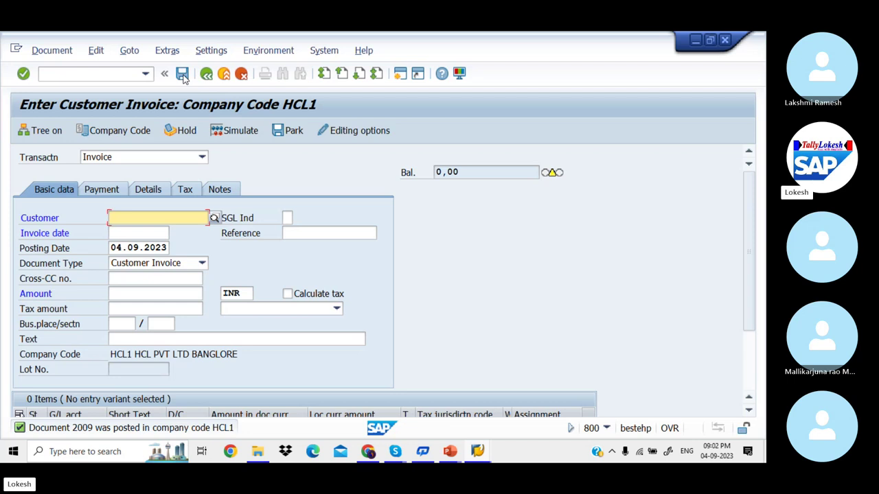
Step: Start the fifth invoice for JAI TECHNOLOGIES with invoice date 24.08.2023 and reference 05
{"action": "key", "text": "Down"}
{"action": "key", "text": "Down"}
{"action": "key", "text": "Tab"}
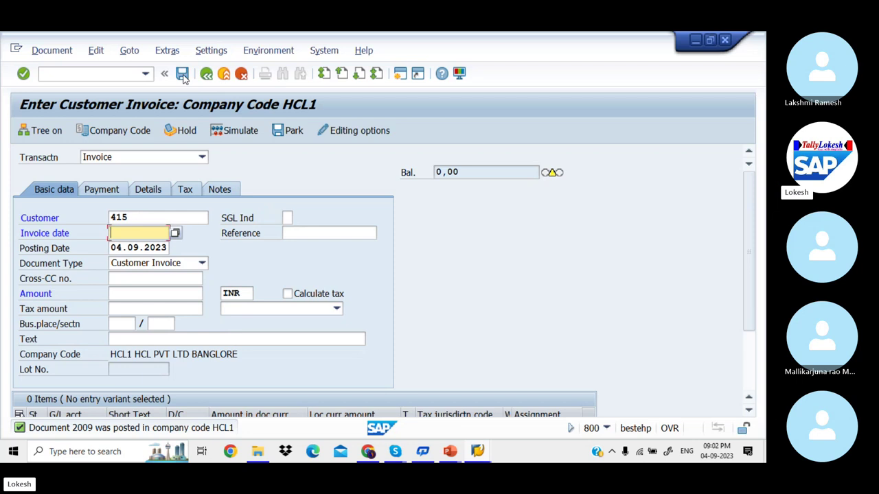
{"action": "type", "text": "24.08."}
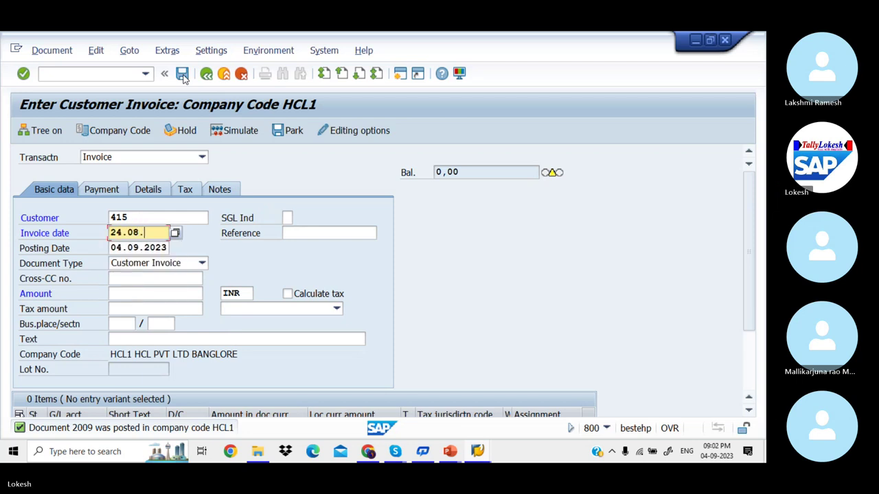
{"action": "type", "text": "2023"}
{"action": "key", "text": "Tab"}
{"action": "type", "text": "05"}
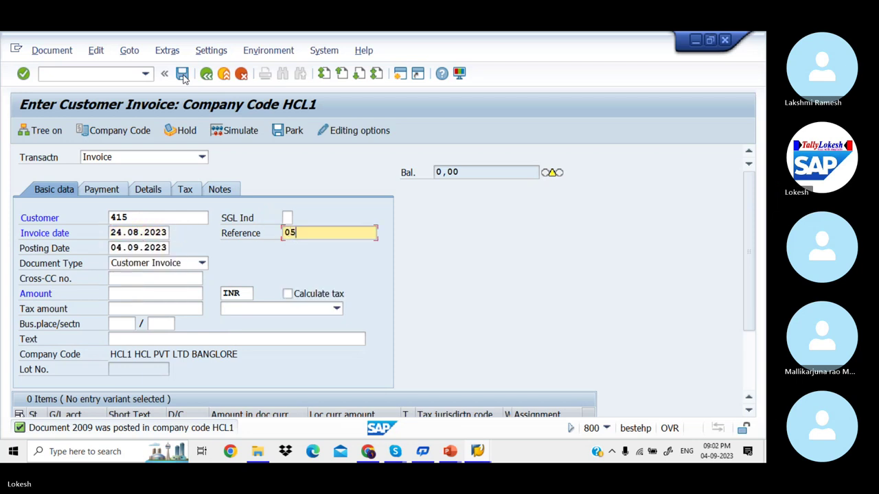
Step: Set the fifth invoice's posting date to 24.08.2023, keeping Customer Invoice as the document type
{"action": "key", "text": "Tab"}
{"action": "key", "text": "Tab"}
{"action": "key", "text": "shift+Tab"}
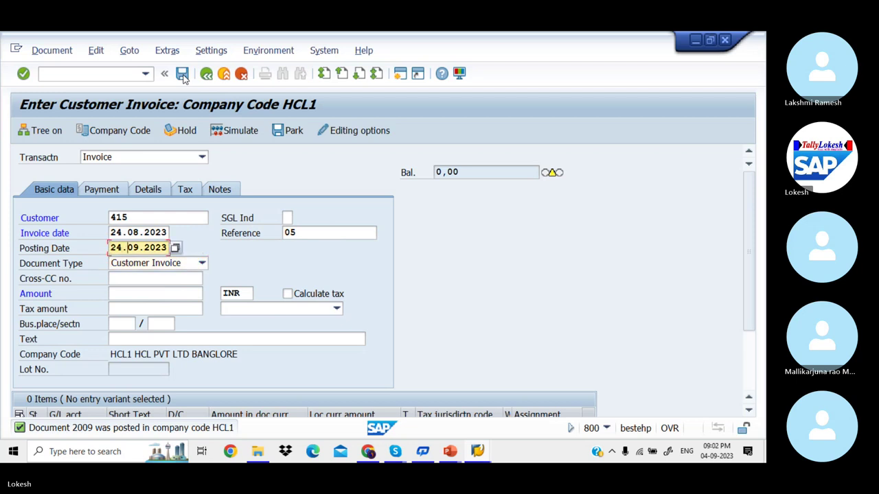
{"action": "type", "text": "08"}
{"action": "key", "text": "Tab"}
{"action": "key", "text": "Tab"}
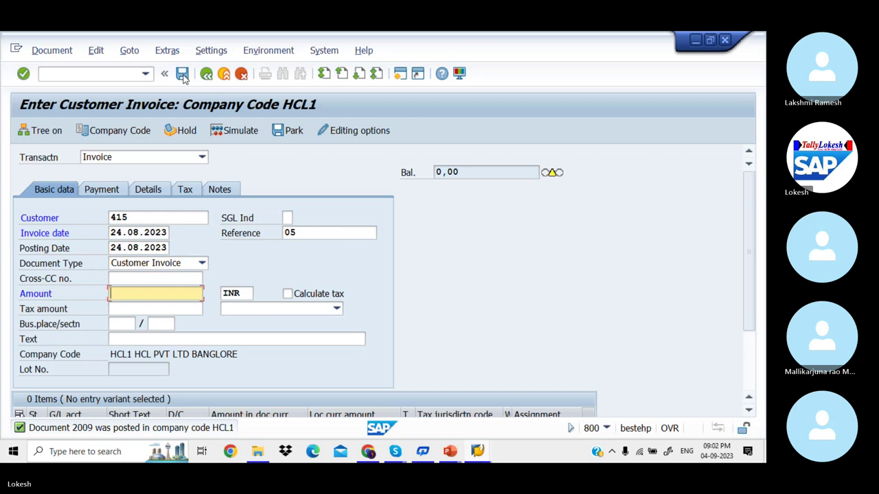
Step: Set the fifth invoice's amount to 50000 INR without tax calculation
{"action": "type", "text": "500"}
{"action": "key", "text": "Down"}
{"action": "key", "text": "Return"}
{"action": "key", "text": "Tab"}
{"action": "key", "text": "Tab"}
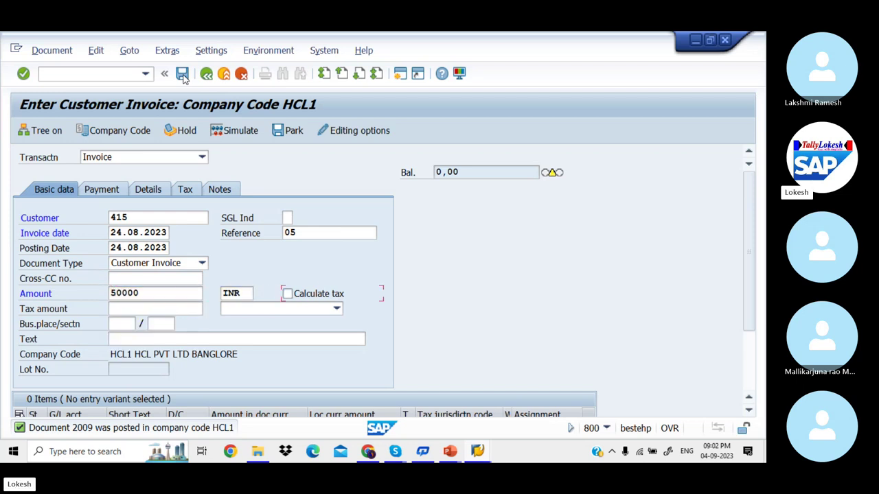
Step: Enter Customer Invoice as the text in the fifth invoice's basic data
{"action": "key", "text": "Tab"}
{"action": "key", "text": "Tab"}
{"action": "key", "text": "Tab"}
{"action": "key", "text": "Tab"}
{"action": "key", "text": "Tab"}
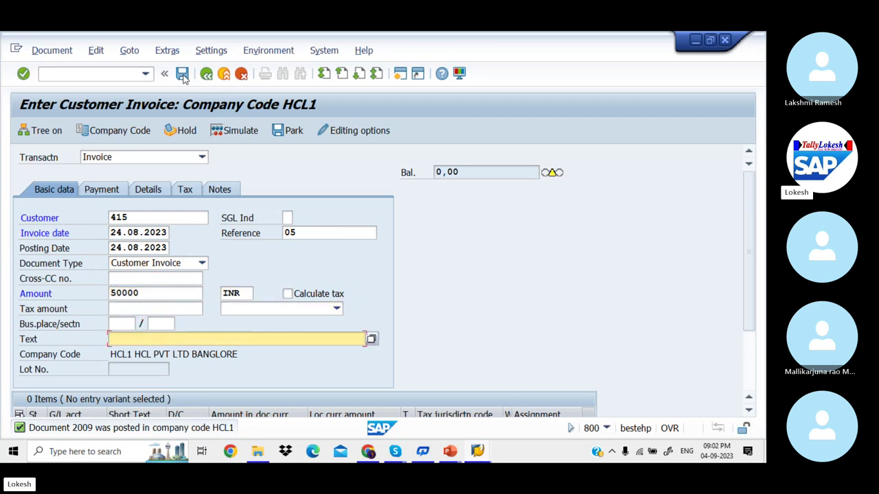
{"action": "key", "text": "Down"}
{"action": "key", "text": "Return"}
{"action": "key", "text": "Tab"}
Step: Add a credit line item to Sales A/c with an amount of 50000 in the fifth invoice
{"action": "key", "text": "Down"}
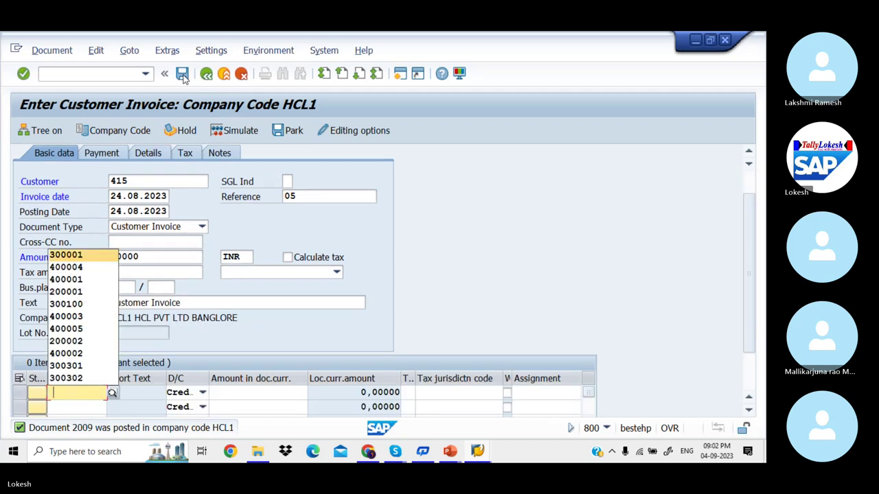
{"action": "key", "text": "Return"}
{"action": "key", "text": "Tab"}
{"action": "key", "text": "Tab"}
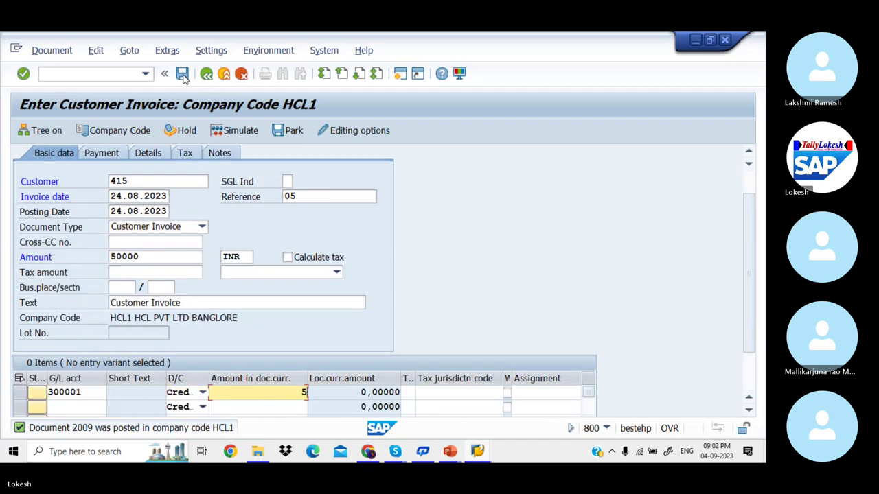
{"action": "type", "text": "50000"}
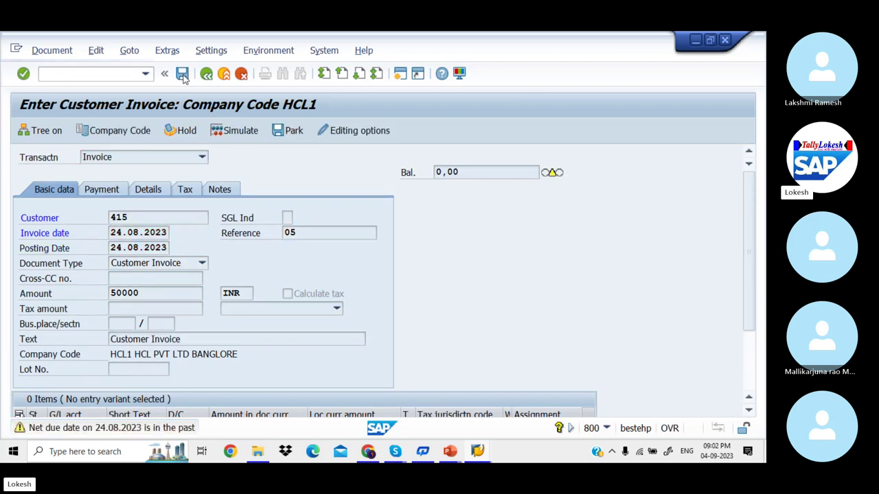
Step: Simulate and post the fifth customer invoice
{"action": "left_click", "coordinate": [182, 74]}
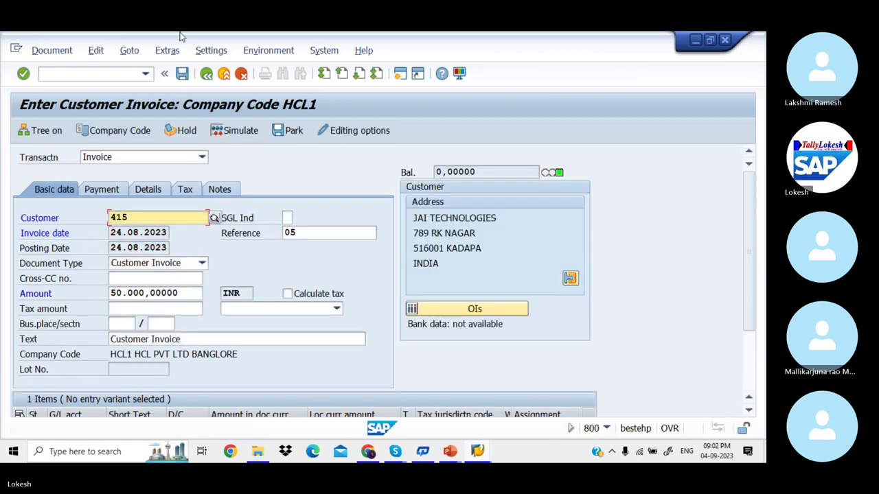
{"action": "left_click", "coordinate": [245, 131]}
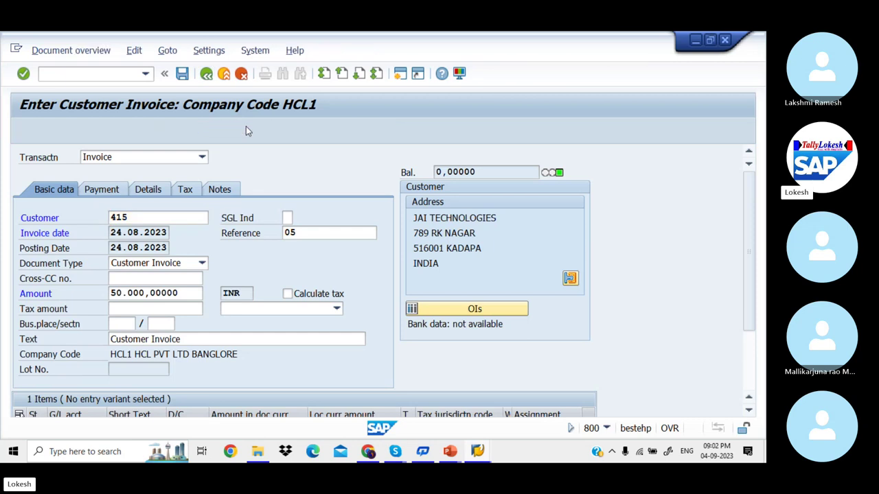
{"action": "left_click", "coordinate": [184, 74]}
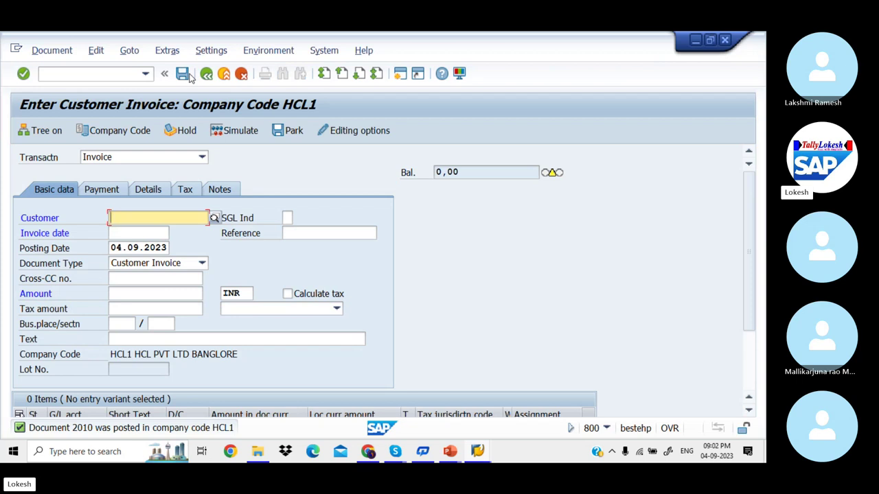
Step: Open an additional SAP session alongside the customer invoice entry
{"action": "key", "text": "alt+Tab"}
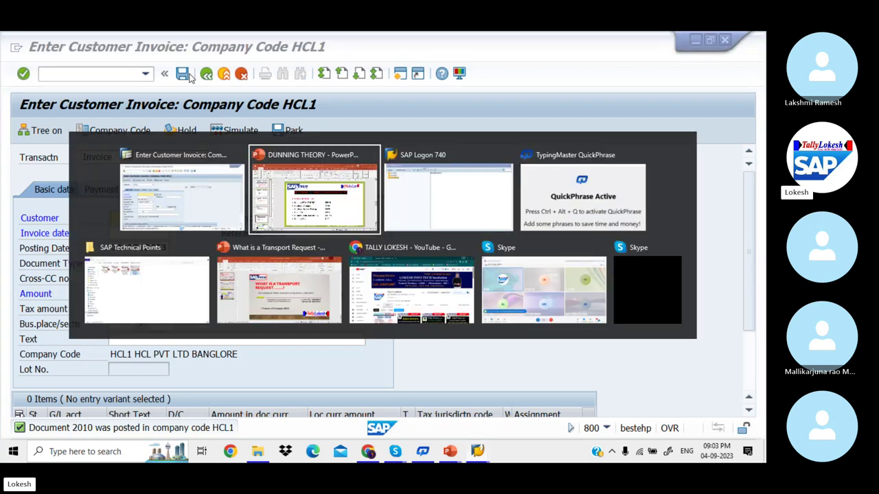
{"action": "key", "text": "alt+Tab"}
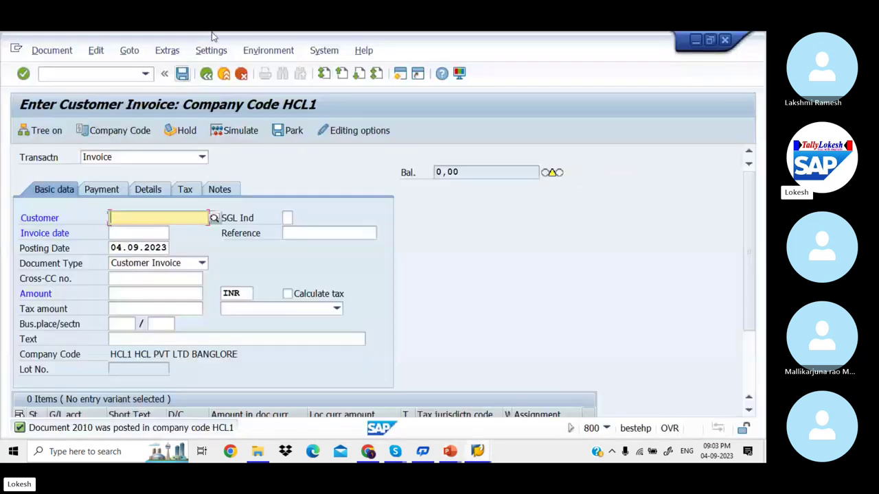
{"action": "left_click", "coordinate": [401, 75]}
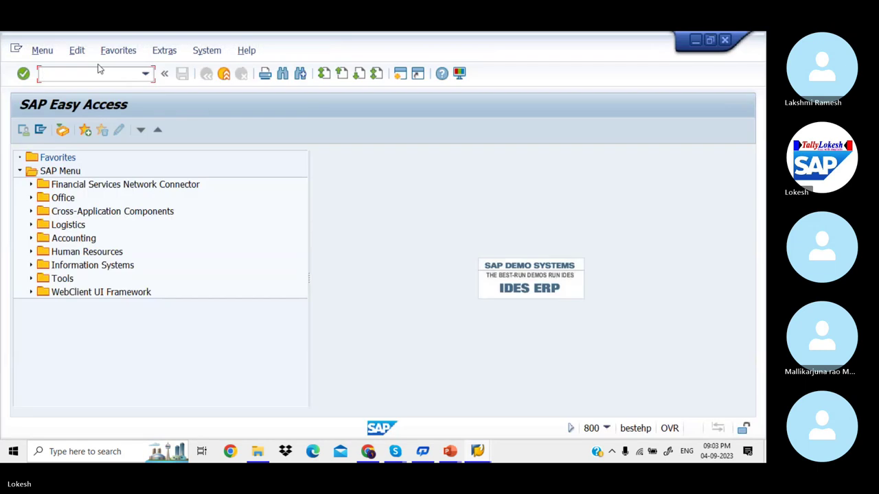
Step: Display the open line items of customer JAI TECHNOLOGIES in company code HCL1 with transaction FBL5N and review the posted invoices
{"action": "type", "text": "FBL5N"}
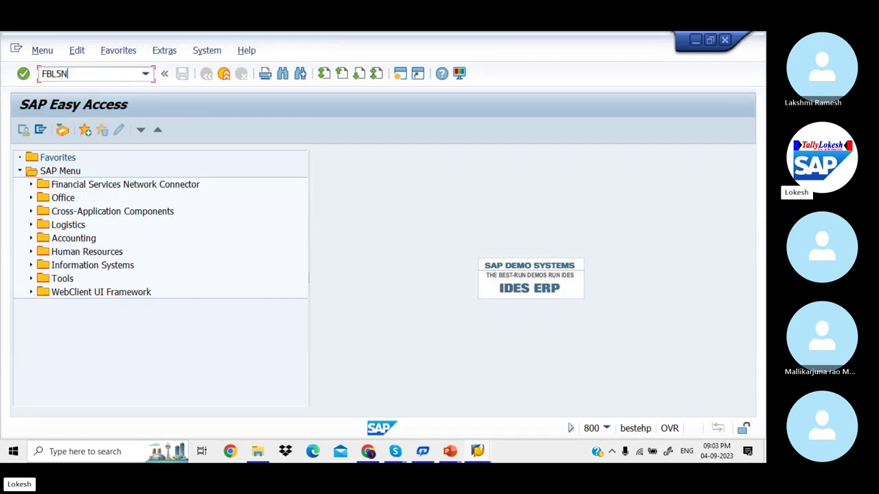
{"action": "key", "text": "Return"}
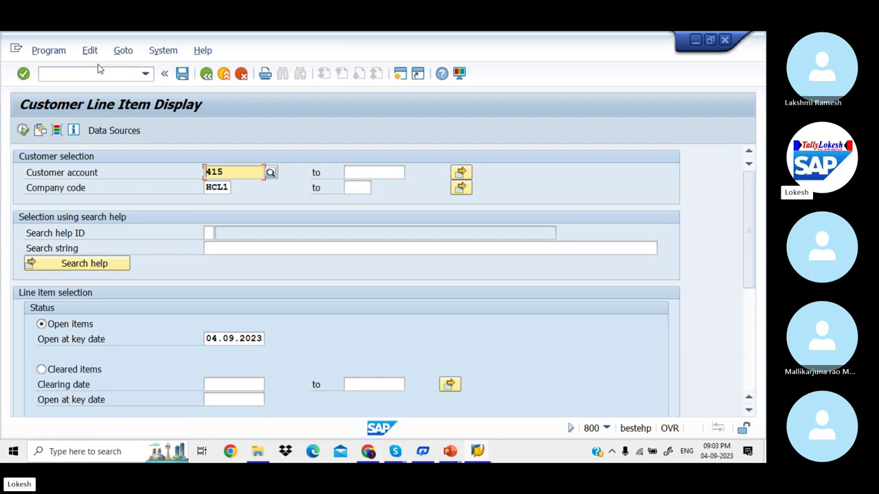
{"action": "left_click", "coordinate": [23, 130]}
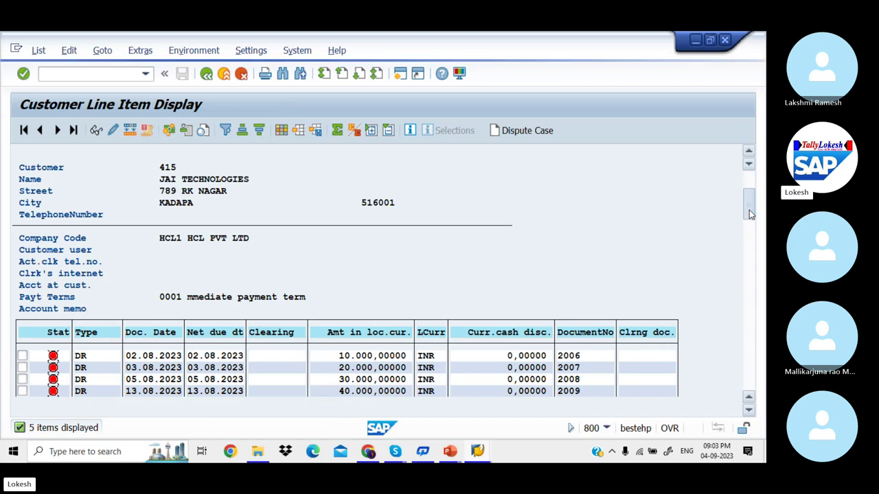
{"action": "left_click_drag", "start_coordinate": [747, 199], "coordinate": [749, 214]}
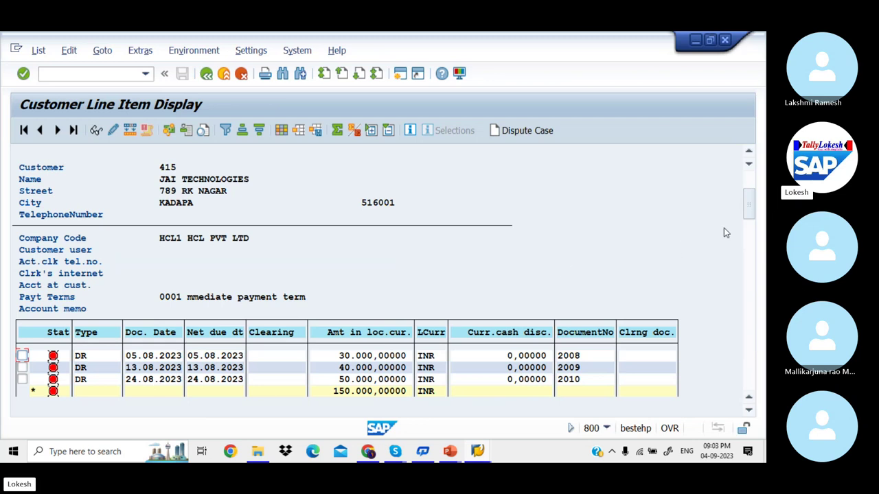
{"action": "key", "text": "F3"}
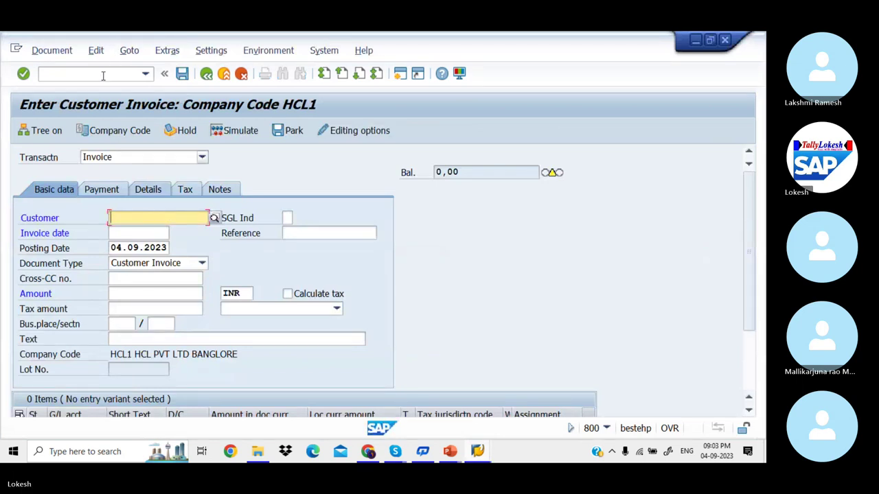
Step: Switch from customer invoice entry to customer credit memo entry using transaction FB75
{"action": "left_click", "coordinate": [202, 157]}
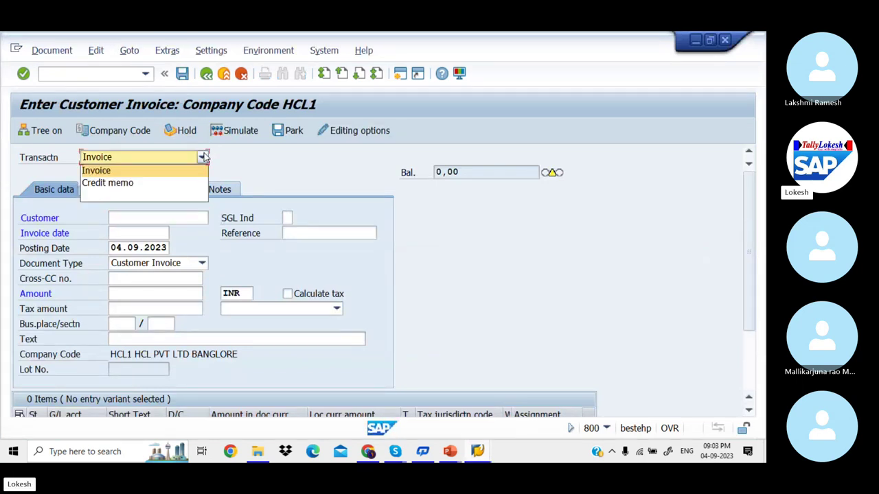
{"action": "left_click", "coordinate": [169, 183]}
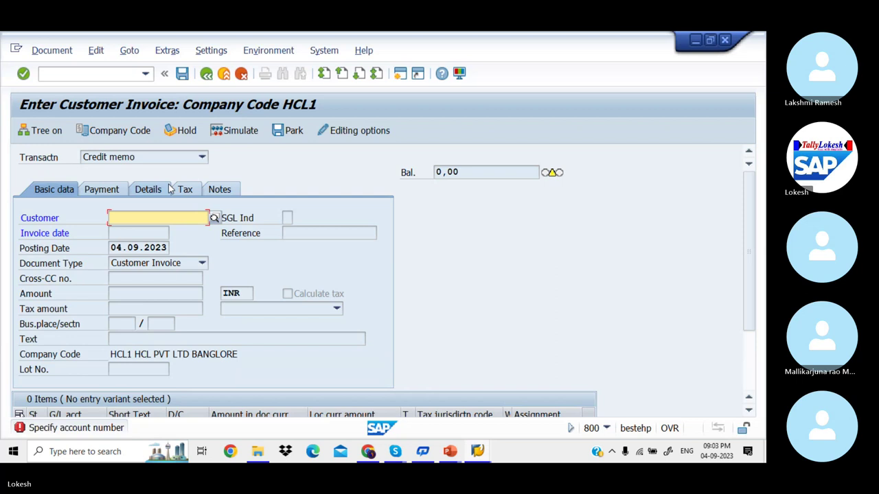
{"action": "left_click", "coordinate": [98, 76]}
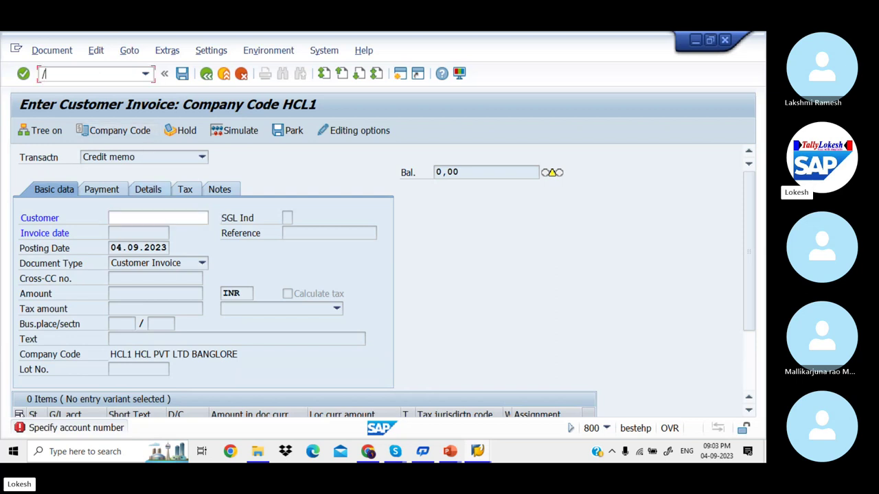
{"action": "type", "text": "/NFB75"}
{"action": "key", "text": "Return"}
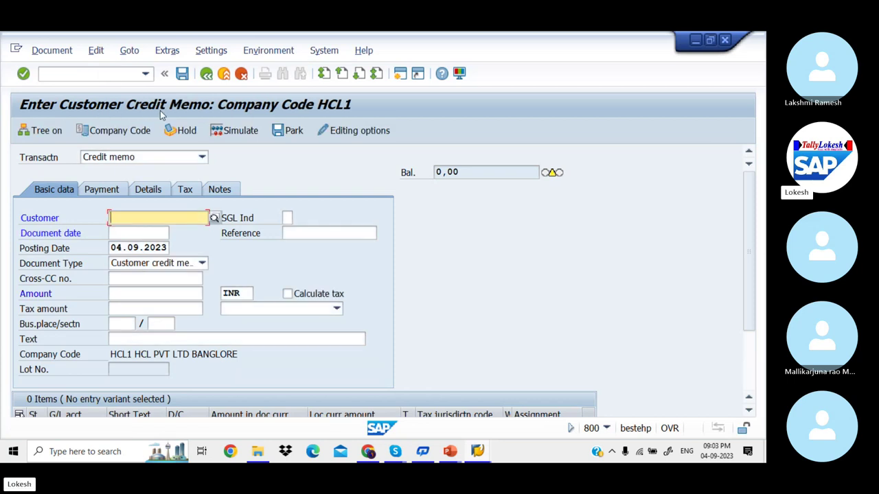
Step: Select customer JAI TECHNOLOGIES and set the document date to 13.08.2023 in the first credit memo
{"action": "left_click", "coordinate": [158, 217]}
{"action": "key", "text": "Down"}
{"action": "key", "text": "Return"}
{"action": "key", "text": "Tab"}
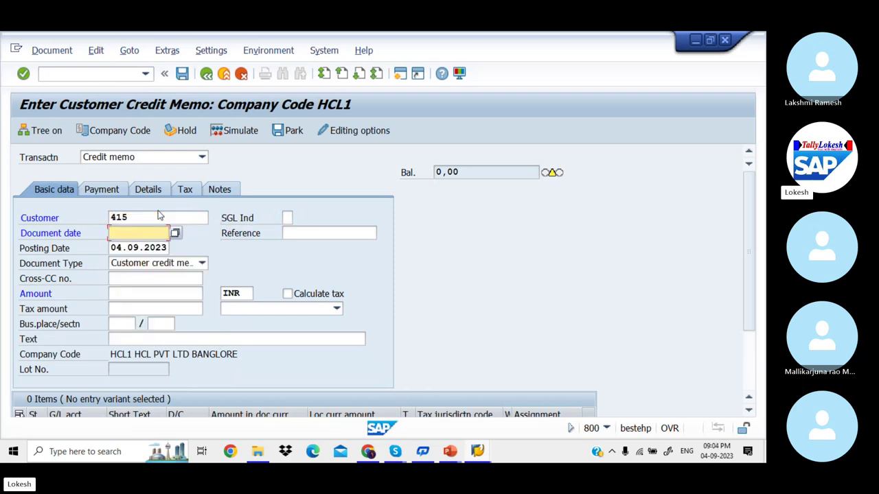
{"action": "type", "text": "1"}
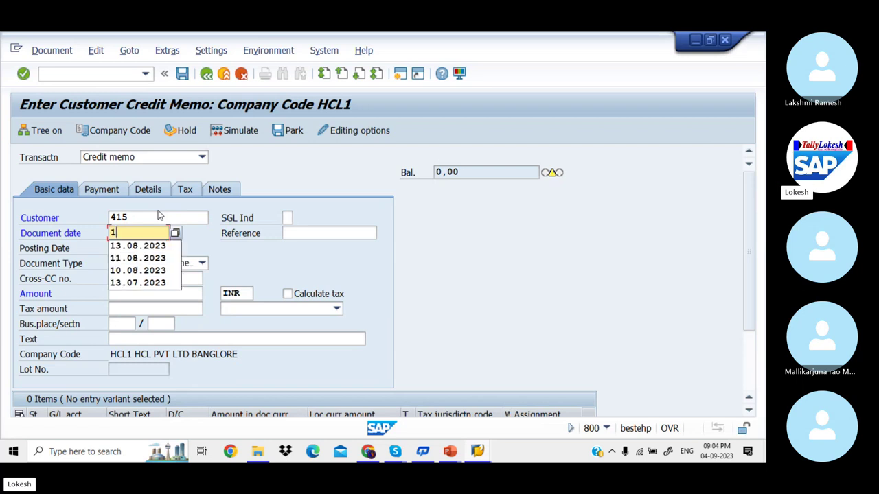
{"action": "type", "text": "3.08."}
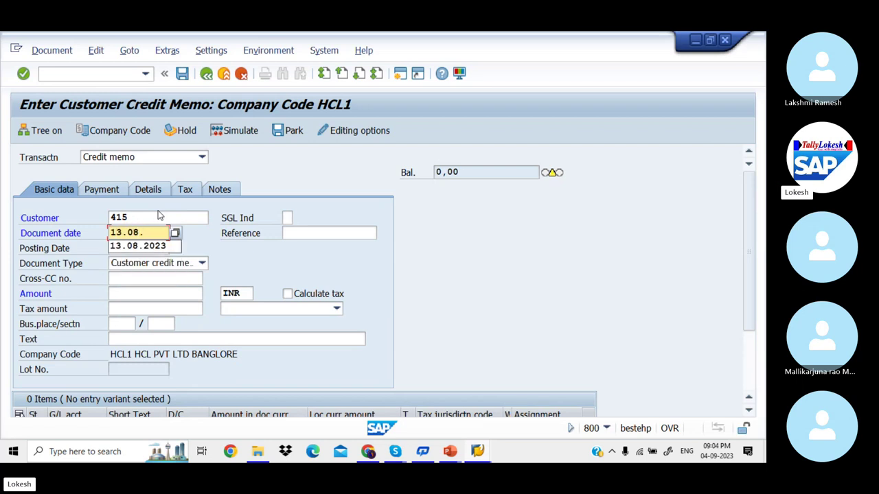
{"action": "type", "text": "2023"}
{"action": "key", "text": "Tab"}
Step: Enter reference 06 and set the posting date to 13.08.2023 in the first credit memo
{"action": "type", "text": "0"}
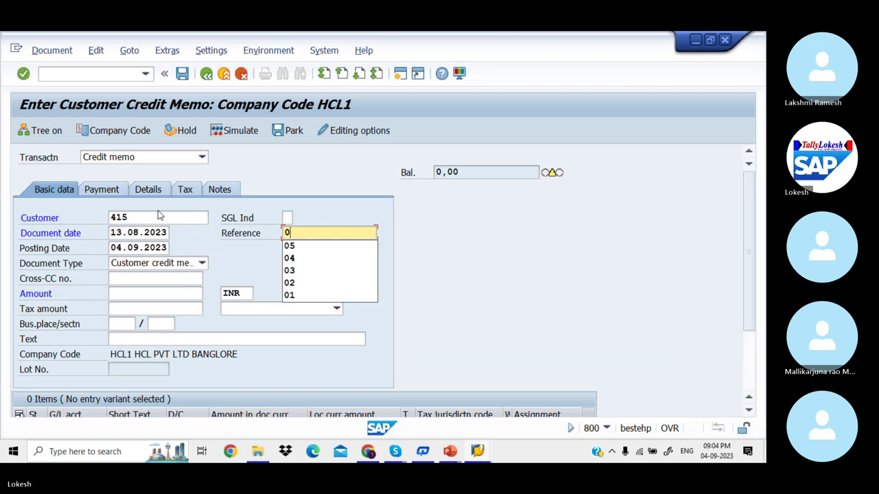
{"action": "type", "text": "6"}
{"action": "key", "text": "Tab"}
{"action": "key", "text": "Tab"}
{"action": "key", "text": "Tab"}
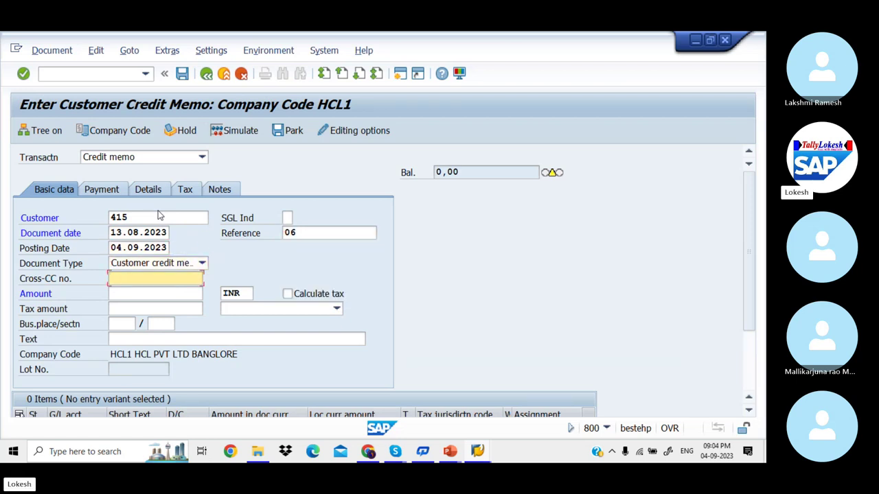
{"action": "double_click", "coordinate": [166, 248]}
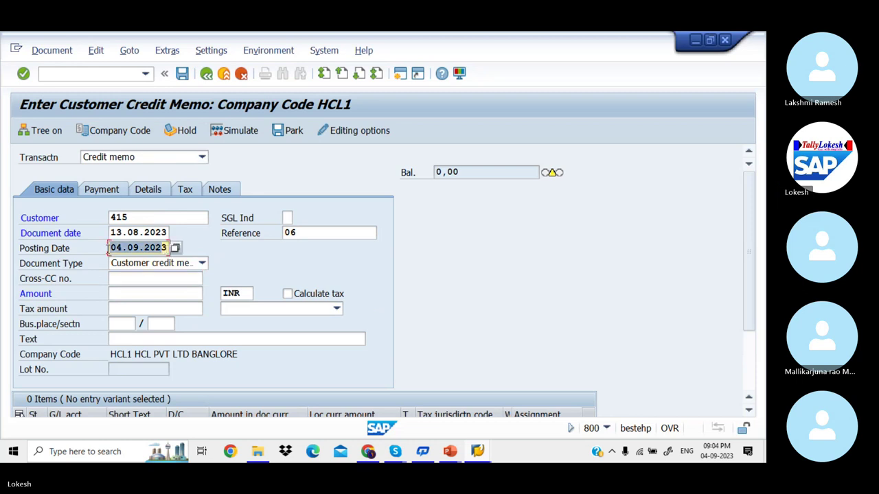
{"action": "type", "text": "13."}
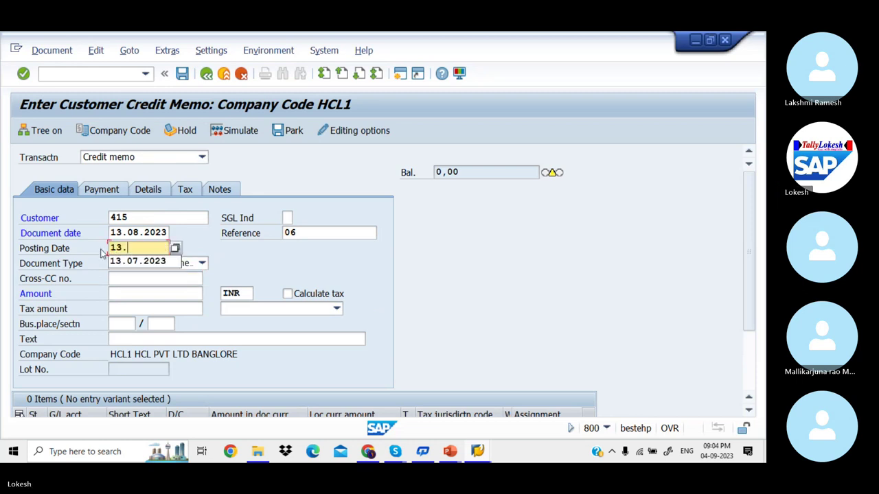
{"action": "type", "text": "08.2023"}
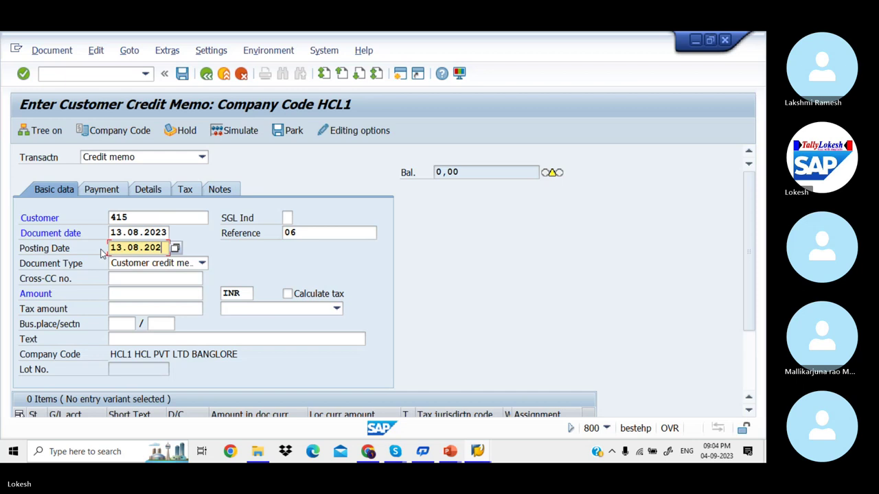
Step: Set the first credit memo's amount to 10000 in the basic data
{"action": "key", "text": "Tab"}
{"action": "key", "text": "Tab"}
{"action": "key", "text": "Tab"}
{"action": "type", "text": "1"}
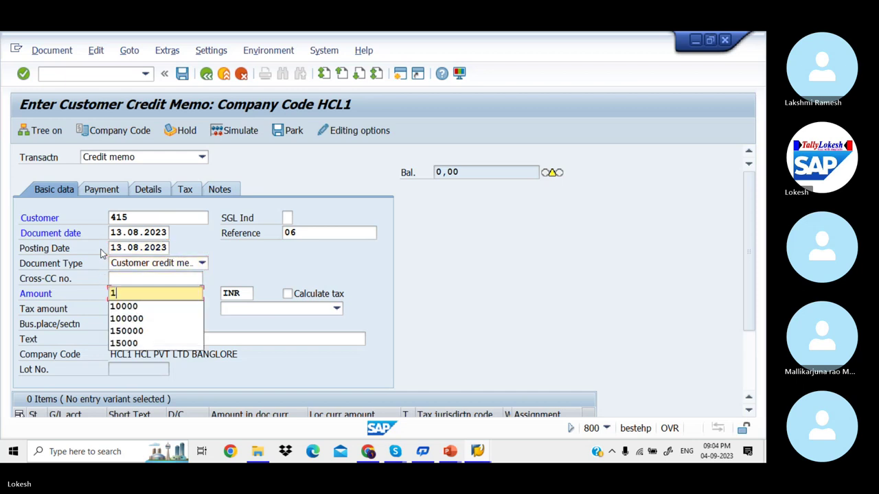
{"action": "type", "text": "0000"}
Step: Enter Customer Invoice as the text in the first credit memo's basic data
{"action": "key", "text": "Tab"}
{"action": "key", "text": "Tab"}
{"action": "key", "text": "Tab"}
{"action": "key", "text": "Tab"}
{"action": "key", "text": "Tab"}
{"action": "key", "text": "Tab"}
{"action": "key", "text": "Tab"}
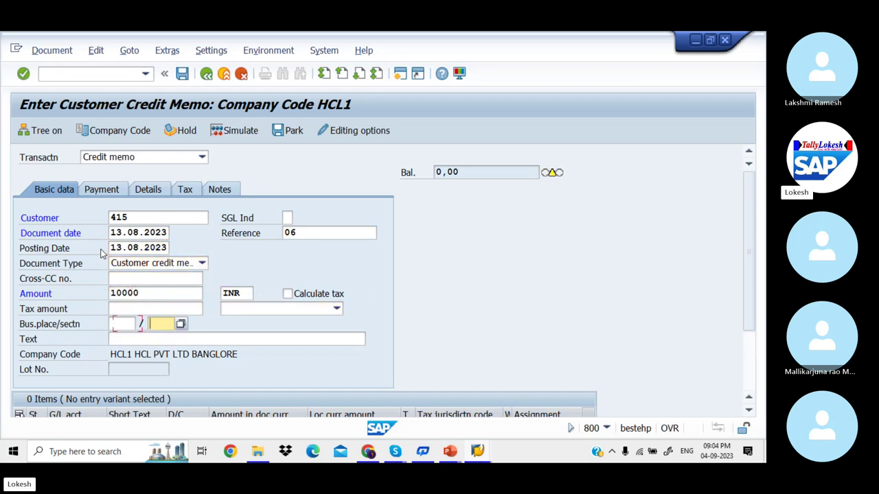
{"action": "type", "text": "C"}
{"action": "key", "text": "Down"}
{"action": "key", "text": "Return"}
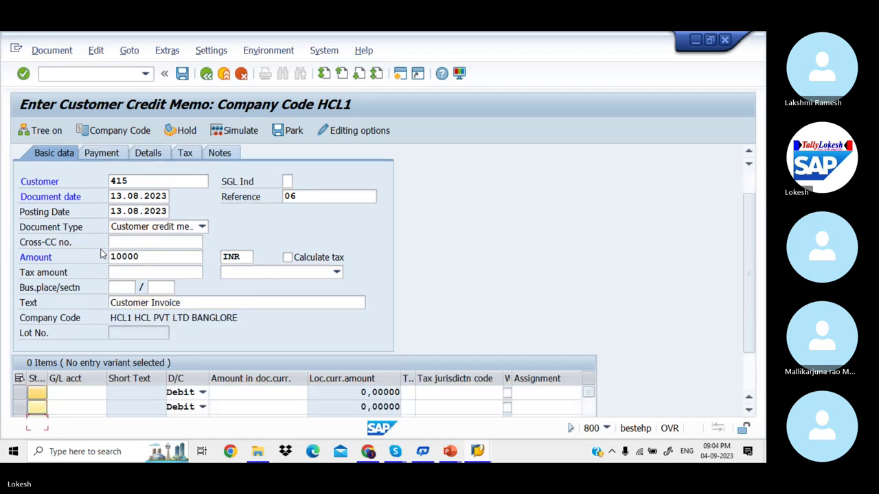
Step: Add a debit line item to Sales A/c with an amount of 10000 in the first credit memo
{"action": "key", "text": "BackSpace"}
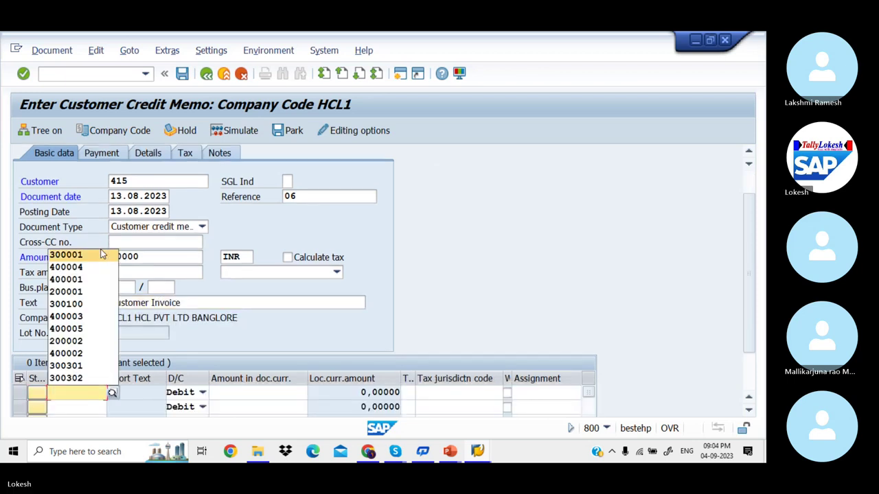
{"action": "left_click", "coordinate": [102, 255]}
{"action": "key", "text": "Tab"}
{"action": "key", "text": "Tab"}
{"action": "key", "text": "BackSpace"}
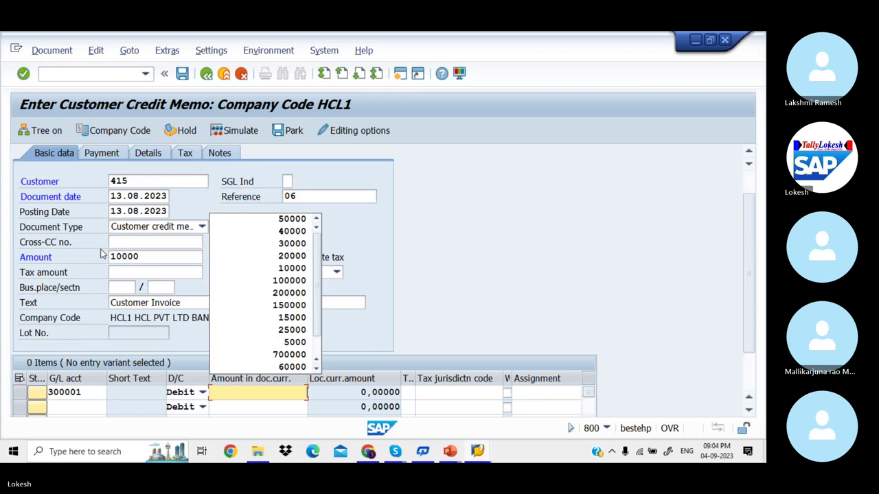
{"action": "key", "text": "Down"}
{"action": "key", "text": "Down"}
{"action": "key", "text": "Down"}
{"action": "key", "text": "Down"}
{"action": "key", "text": "Down"}
{"action": "key", "text": "Return"}
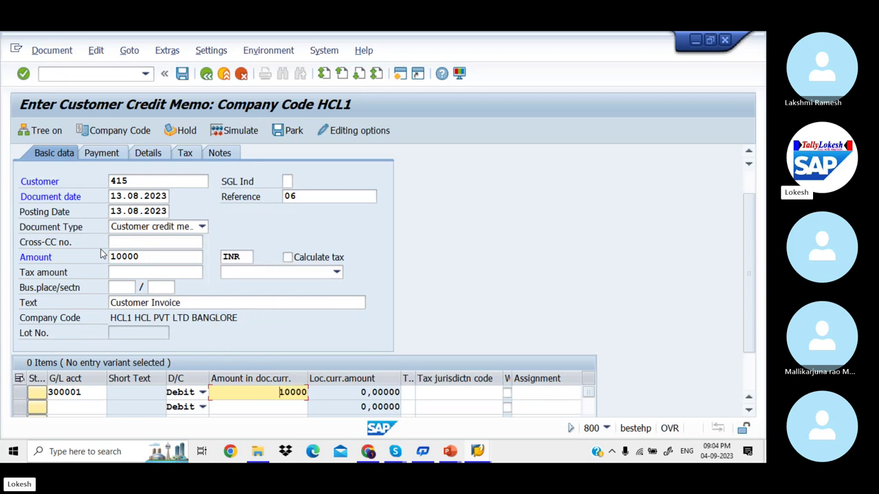
Step: Validate the first customer credit memo's entries, then simulate and post it
{"action": "key", "text": "Return"}
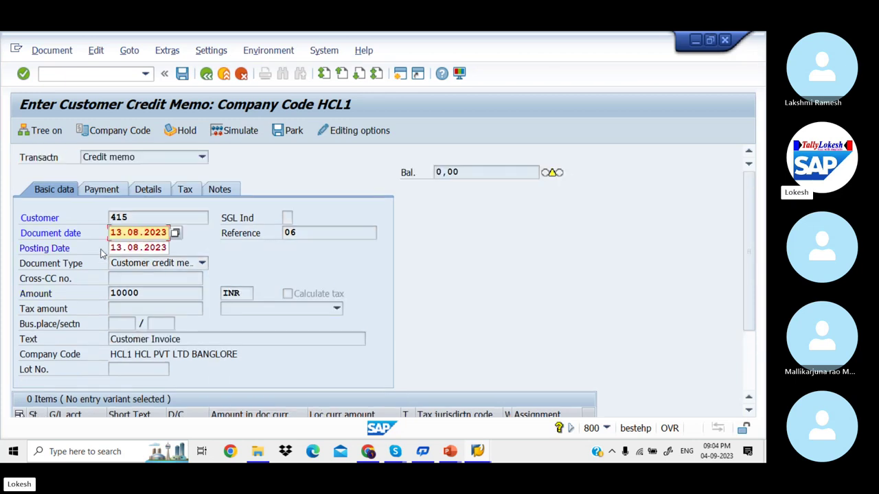
{"action": "key", "text": "Return"}
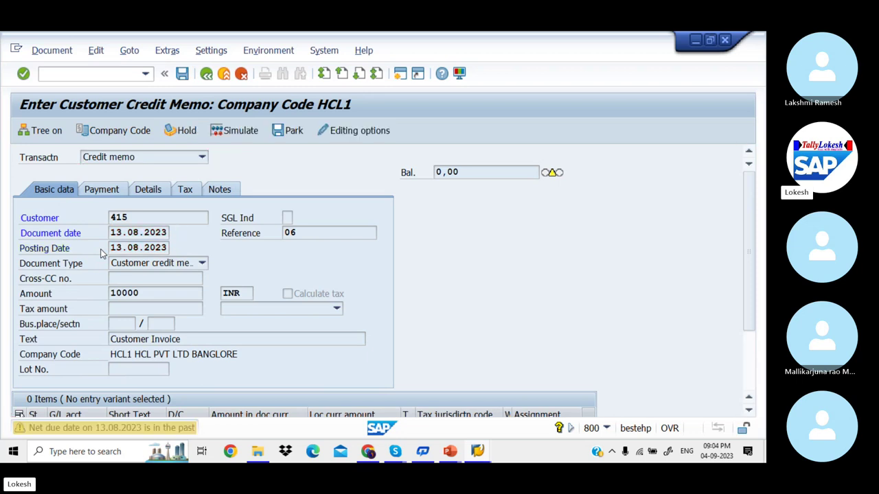
{"action": "key", "text": "Return"}
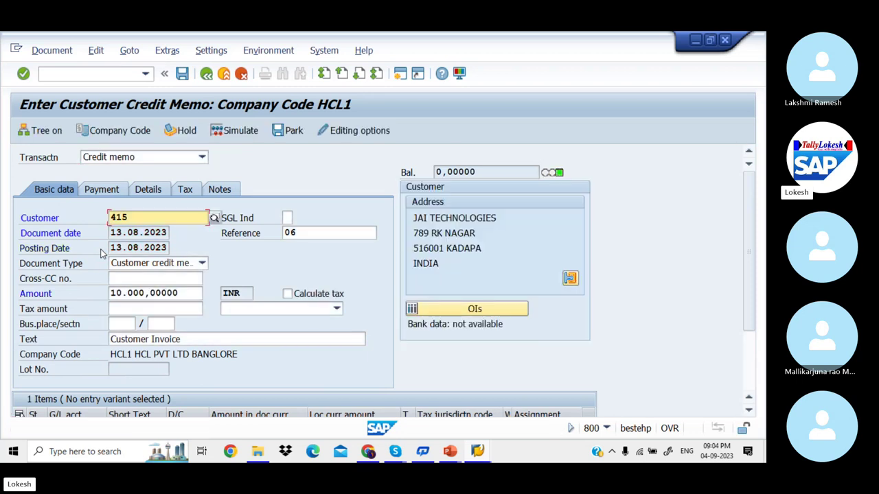
{"action": "left_click", "coordinate": [238, 135]}
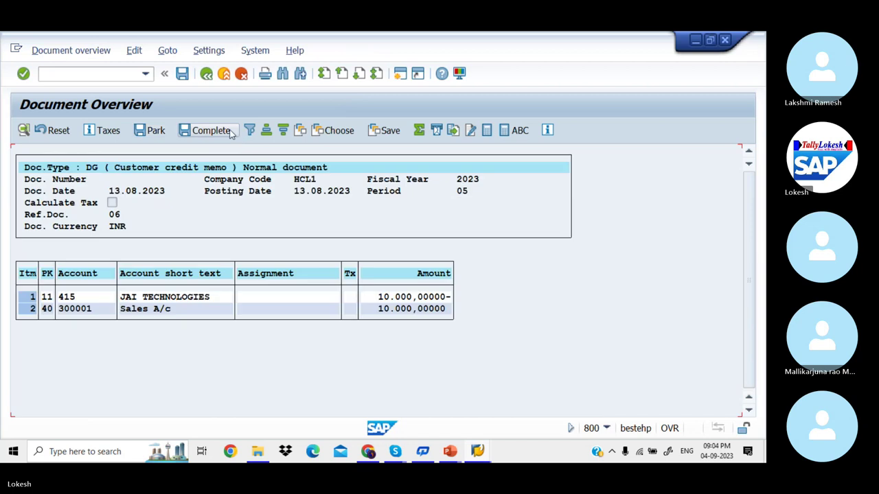
{"action": "left_click", "coordinate": [182, 74]}
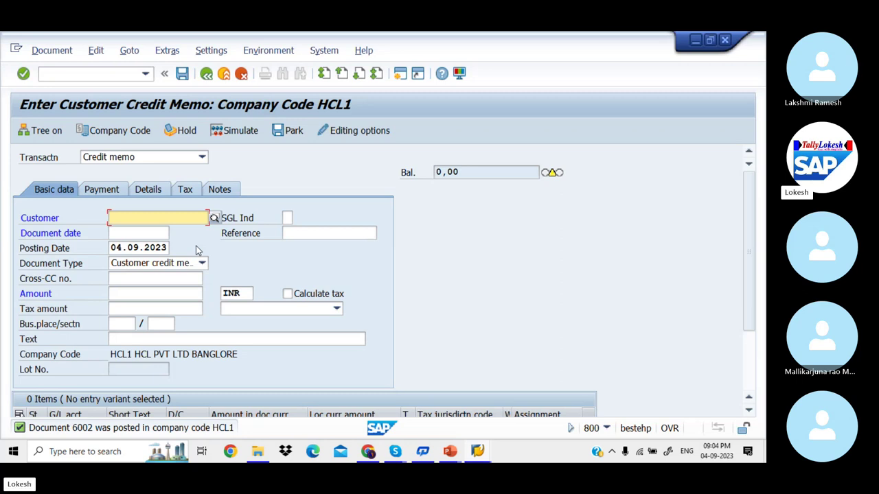
Step: Select customer JAI TECHNOLOGIES and set the document date to 24.08.2023 in the second credit memo
{"action": "key", "text": "Down"}
{"action": "key", "text": "Return"}
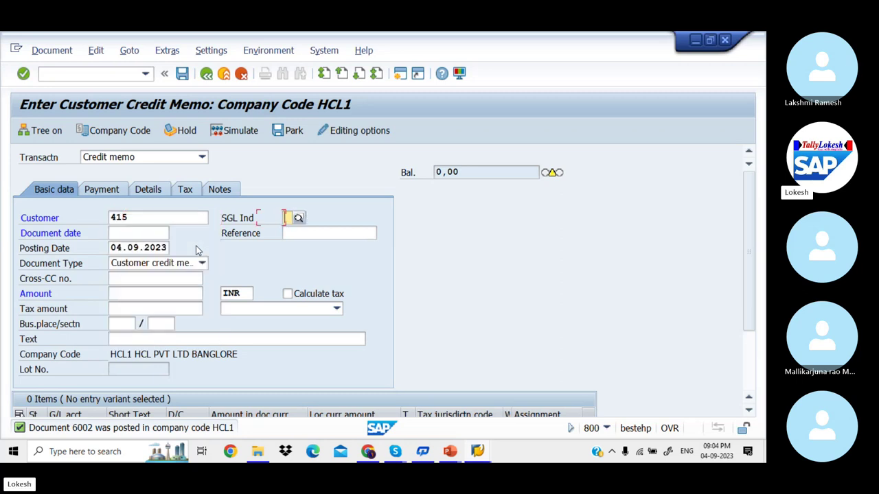
{"action": "key", "text": "Tab"}
{"action": "key", "text": "Down"}
{"action": "key", "text": "Down"}
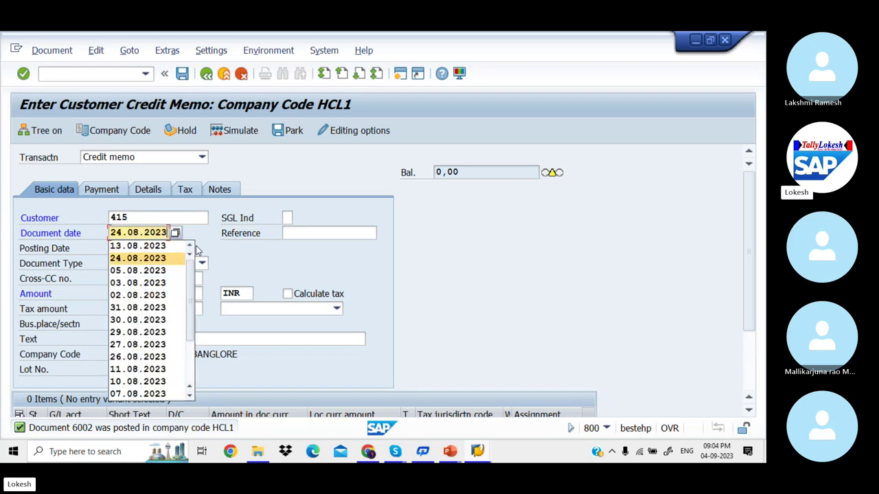
{"action": "key", "text": "Return"}
Step: Enter reference 07 and set the posting date to 24.08.2023 in the second credit memo
{"action": "key", "text": "Tab"}
{"action": "key", "text": "Down"}
{"action": "key", "text": "Escape"}
{"action": "key", "text": "Down"}
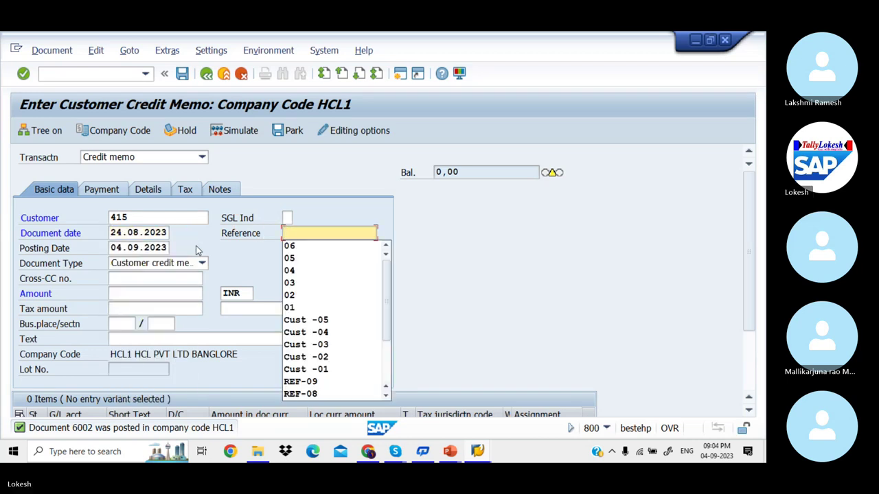
{"action": "type", "text": "07"}
{"action": "key", "text": "Tab"}
{"action": "type", "text": "24"}
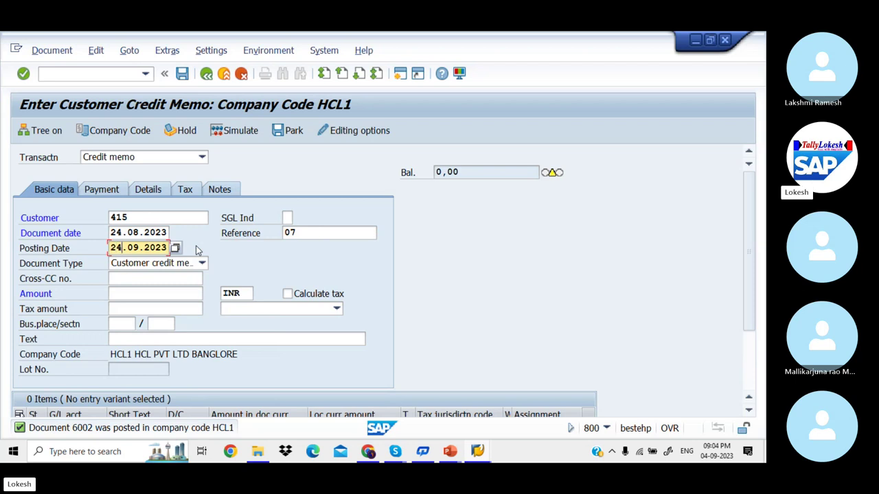
{"action": "type", "text": ".08"}
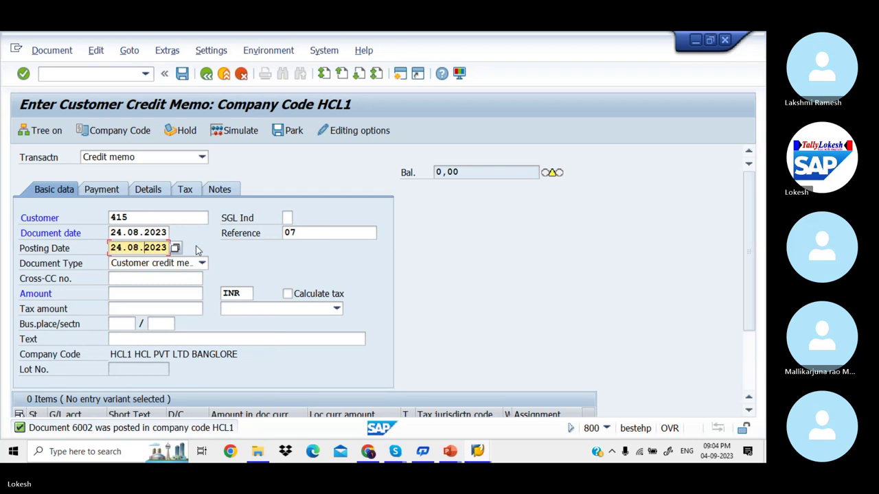
Step: Set the second credit memo's amount to 20000 in the basic data
{"action": "key", "text": "Tab"}
{"action": "key", "text": "Tab"}
{"action": "key", "text": "Tab"}
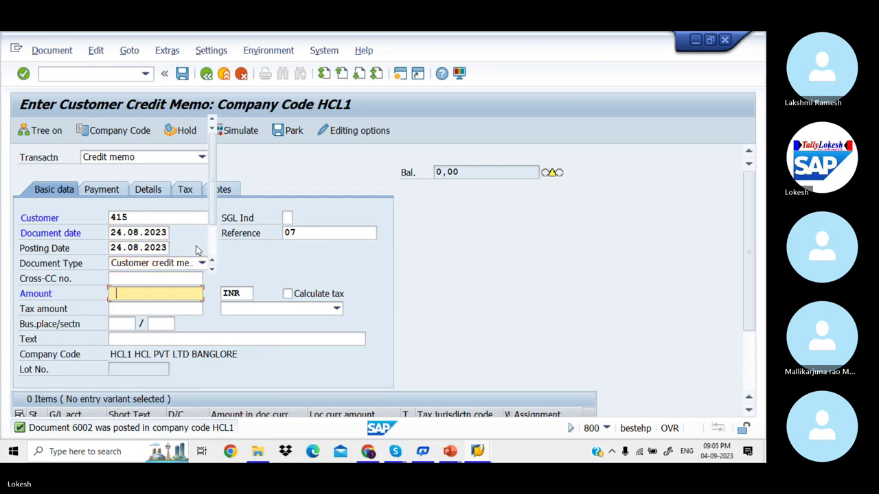
{"action": "key", "text": "Down"}
{"action": "key", "text": "Down"}
{"action": "key", "text": "Down"}
{"action": "key", "text": "Down"}
{"action": "key", "text": "Down"}
{"action": "key", "text": "Down"}
{"action": "key", "text": "Return"}
{"action": "key", "text": "Tab"}
{"action": "key", "text": "Tab"}
{"action": "key", "text": "Tab"}
{"action": "key", "text": "Tab"}
{"action": "key", "text": "Tab"}
{"action": "key", "text": "Tab"}
{"action": "key", "text": "Tab"}
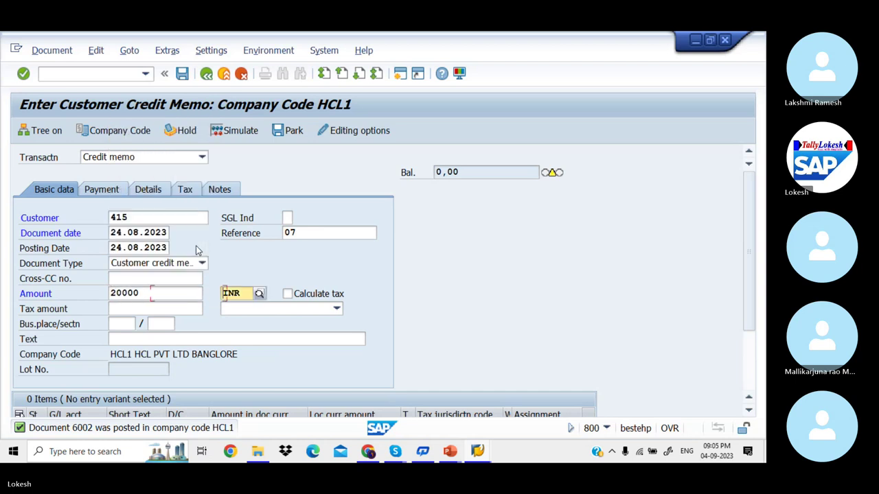
Step: Enter Customer Invoice as the text in the second credit memo's basic data
{"action": "key", "text": "Tab"}
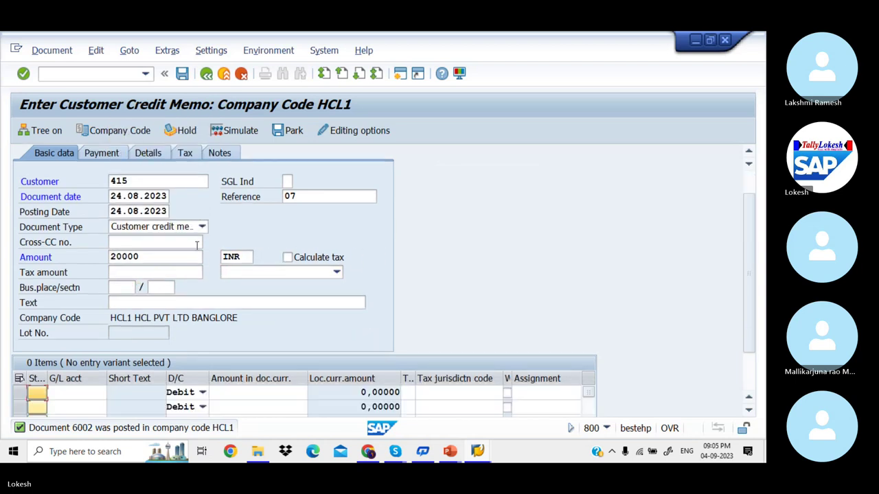
{"action": "left_click", "coordinate": [162, 304]}
{"action": "key", "text": "Down"}
{"action": "key", "text": "Return"}
{"action": "key", "text": "Tab"}
Step: Add a debit line item for G/L account 300001 with amount 20000 to the second credit memo
{"action": "key", "text": "Down"}
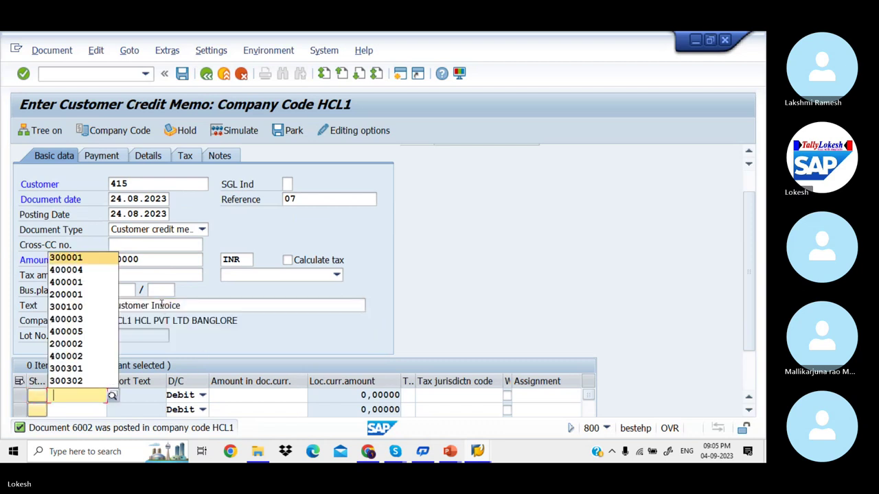
{"action": "key", "text": "Return"}
{"action": "key", "text": "Tab"}
{"action": "key", "text": "Tab"}
{"action": "key", "text": "Tab"}
{"action": "key", "text": "Down"}
{"action": "key", "text": "Down"}
{"action": "key", "text": "Down"}
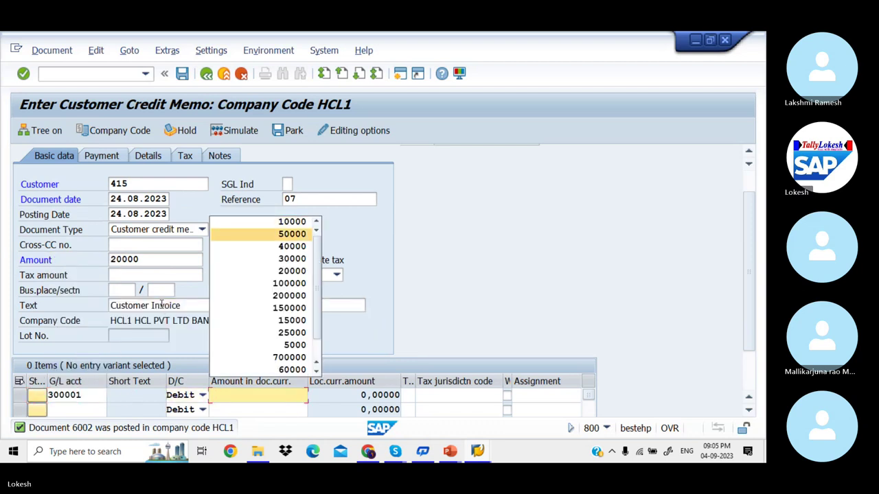
{"action": "key", "text": "Down"}
{"action": "key", "text": "Down"}
{"action": "key", "text": "Down"}
{"action": "key", "text": "Return"}
{"action": "key", "text": "Tab"}
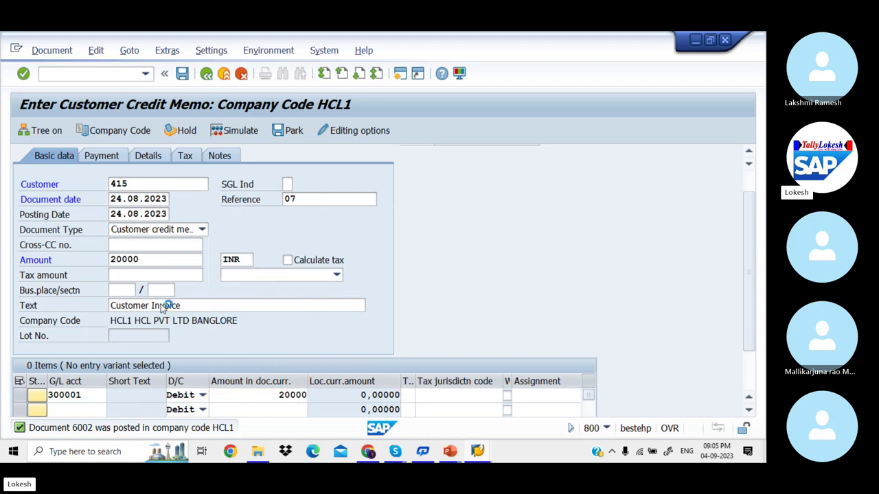
Step: Validate the second customer credit memo's entries, then simulate and post it
{"action": "key", "text": "Return"}
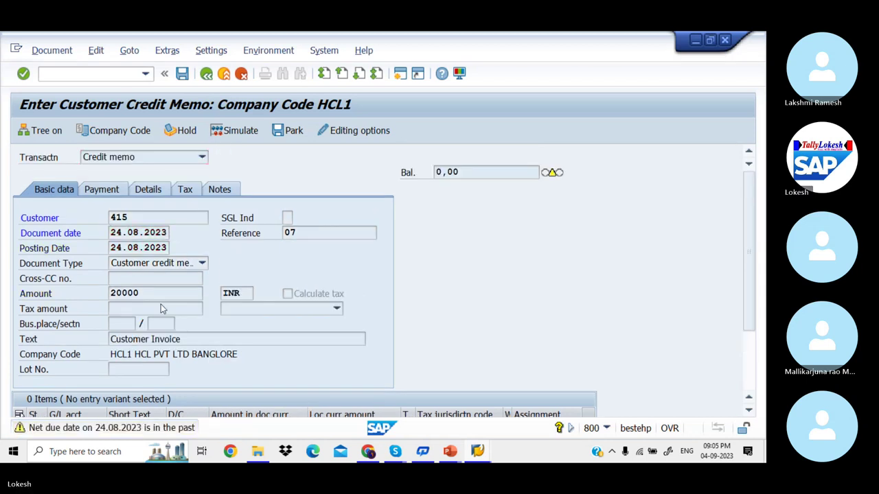
{"action": "key", "text": "Return"}
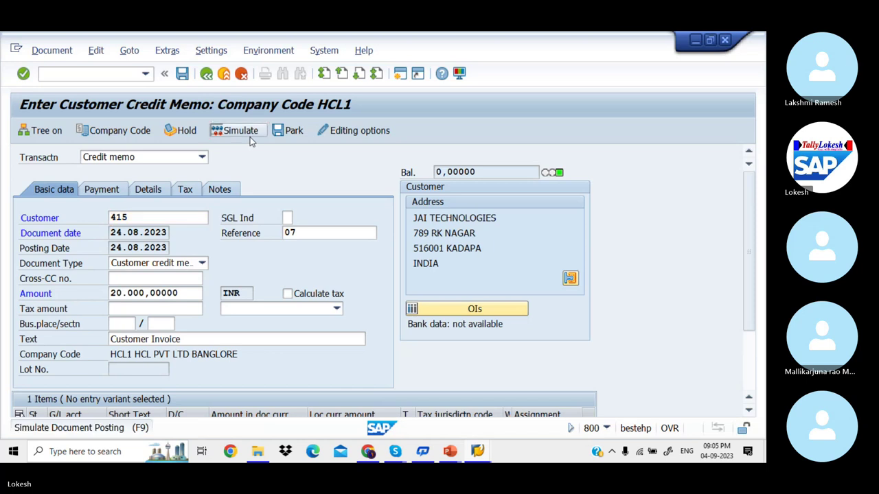
{"action": "left_click", "coordinate": [252, 135]}
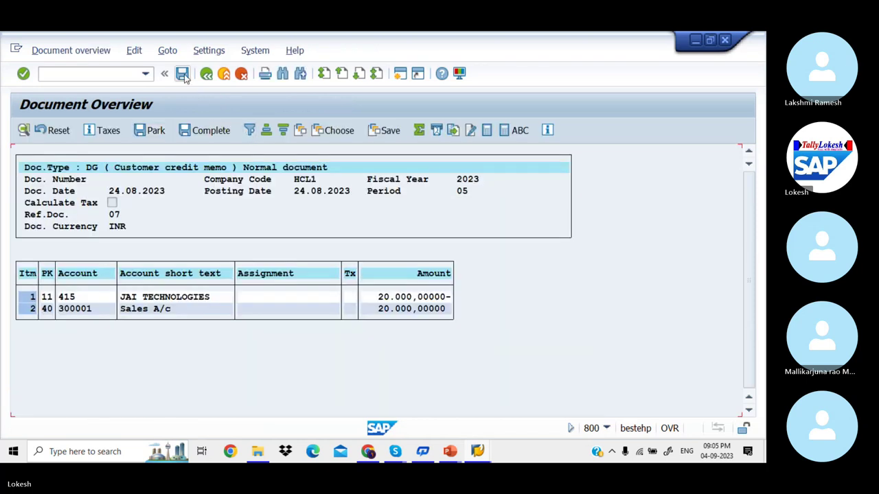
{"action": "left_click", "coordinate": [182, 74]}
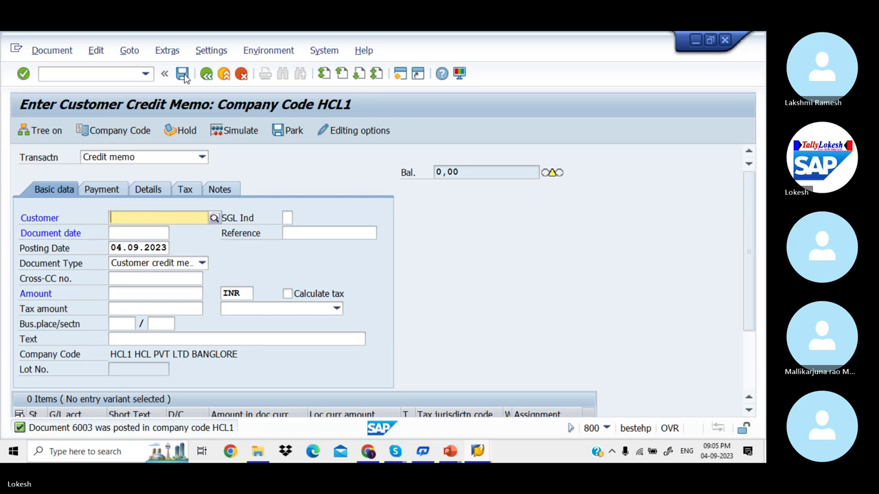
Step: Refresh the customer line item display for JAI TECHNOLOGIES and check the credit memo entries
{"action": "key", "text": "alt+Tab"}
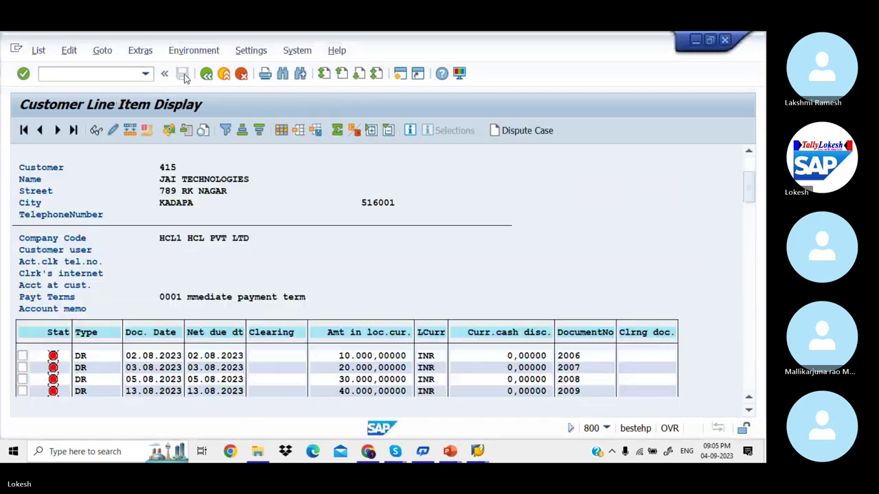
{"action": "left_click", "coordinate": [38, 51]}
{"action": "left_click", "coordinate": [67, 88]}
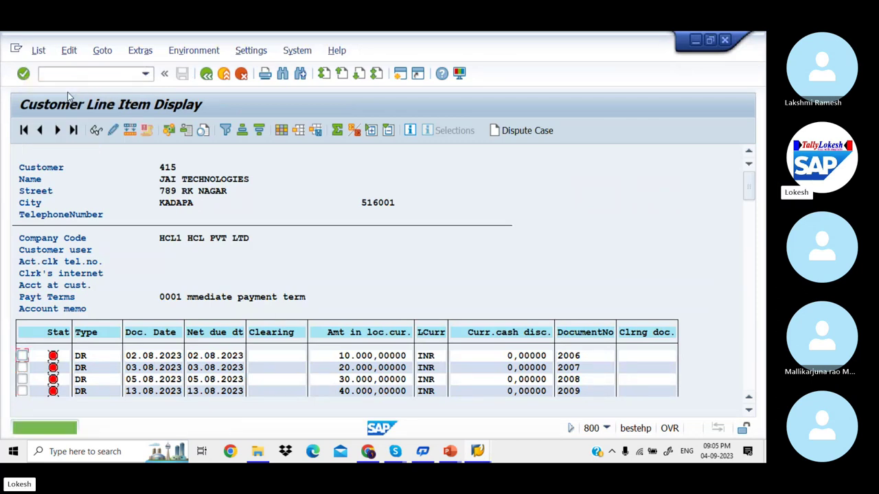
{"action": "left_click", "coordinate": [749, 321]}
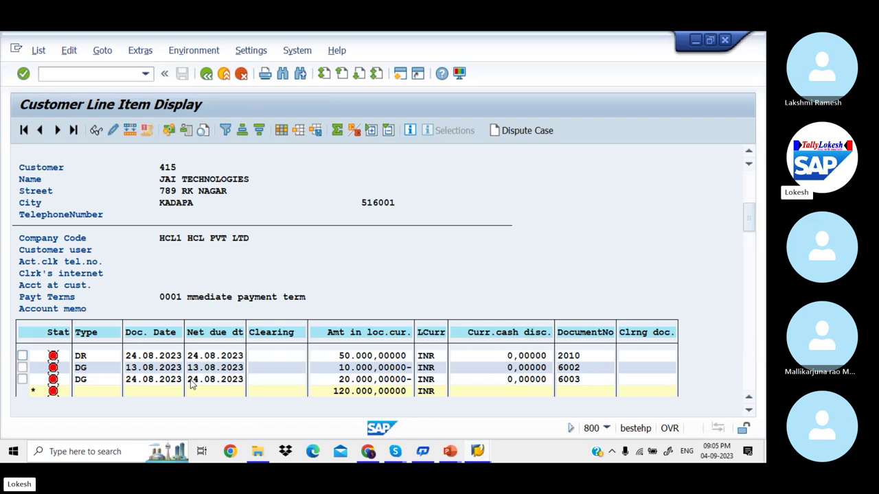
Step: Check the dunning run transaction code on the PowerPoint configuration slide, then open F150 in a new SAP session
{"action": "key", "text": "alt+Tab"}
{"action": "key", "text": "Tab"}
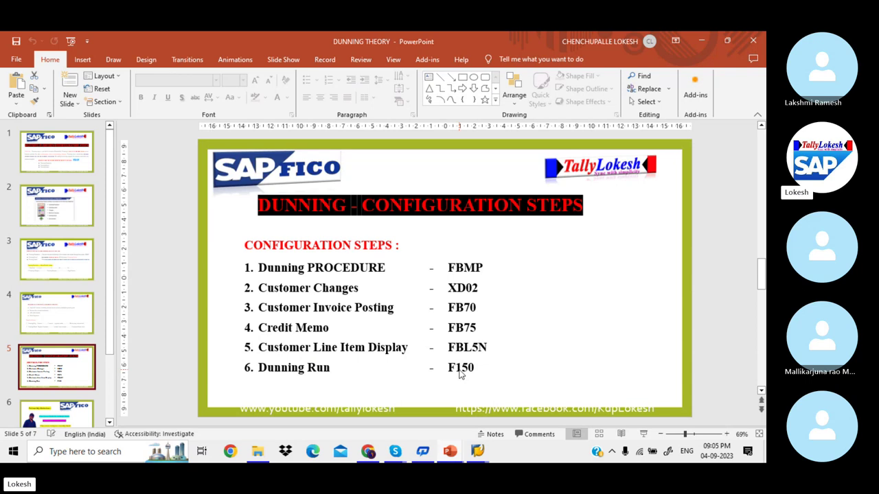
{"action": "key", "text": "alt+Tab"}
{"action": "key", "text": "alt+Tab"}
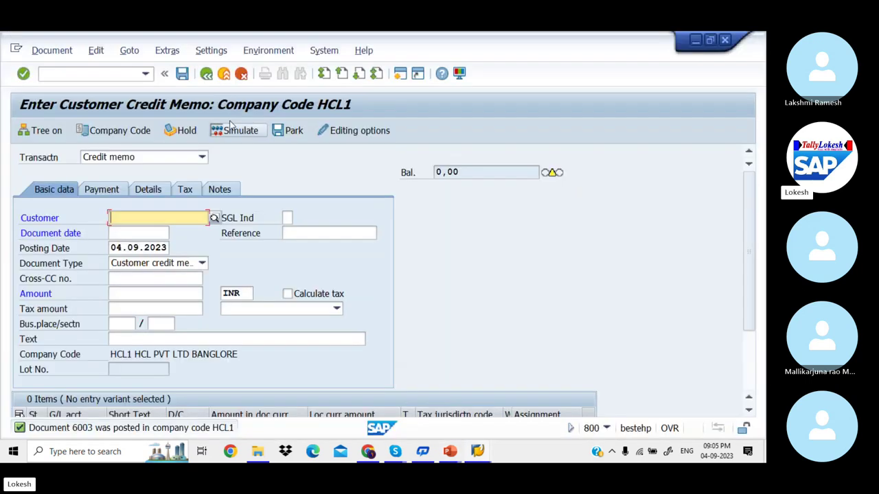
{"action": "left_click", "coordinate": [112, 74]}
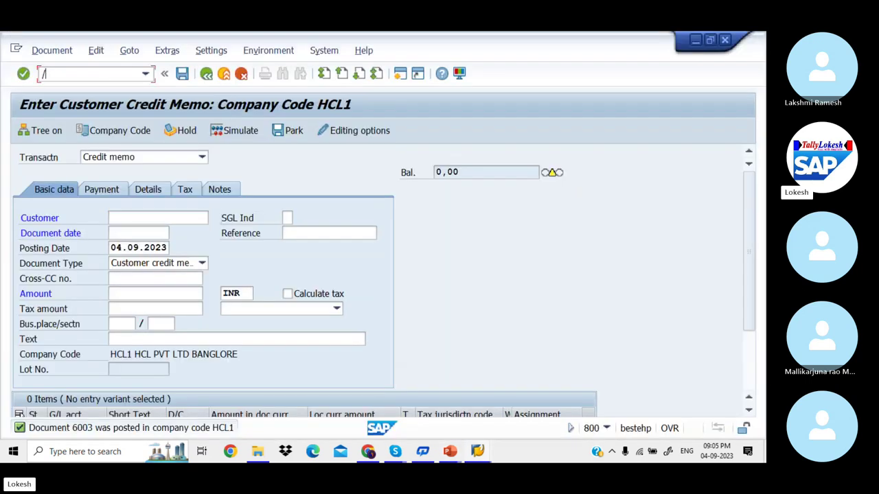
{"action": "type", "text": "/NF150"}
{"action": "key", "text": "Return"}
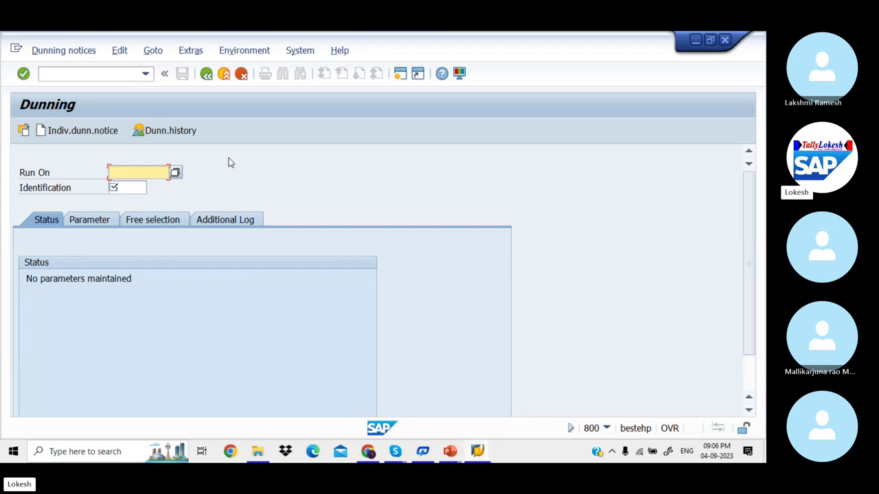
Step: Set the dunning run date to 04.09.2023 and the identification to HCL1
{"action": "type", "text": "04"}
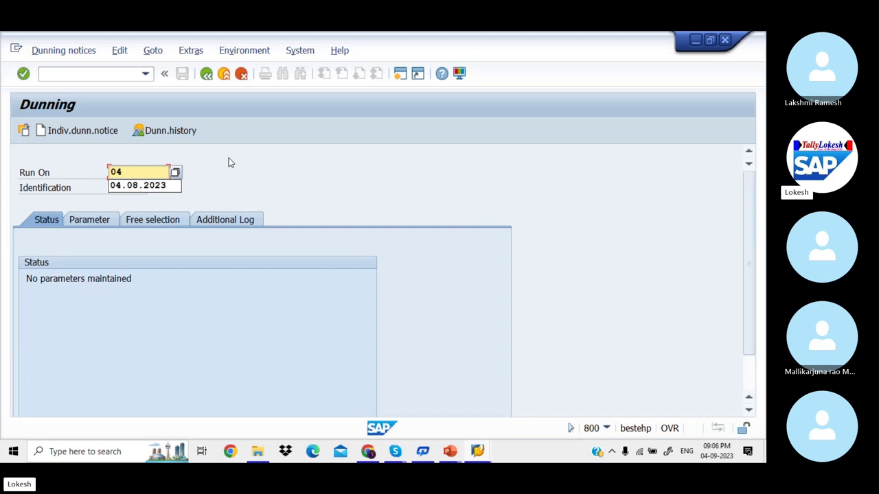
{"action": "type", "text": ".09.2023"}
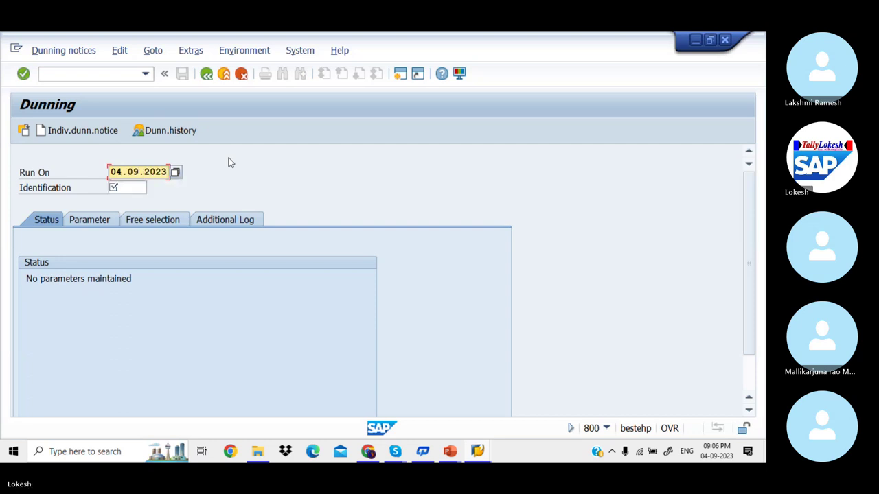
{"action": "key", "text": "Tab"}
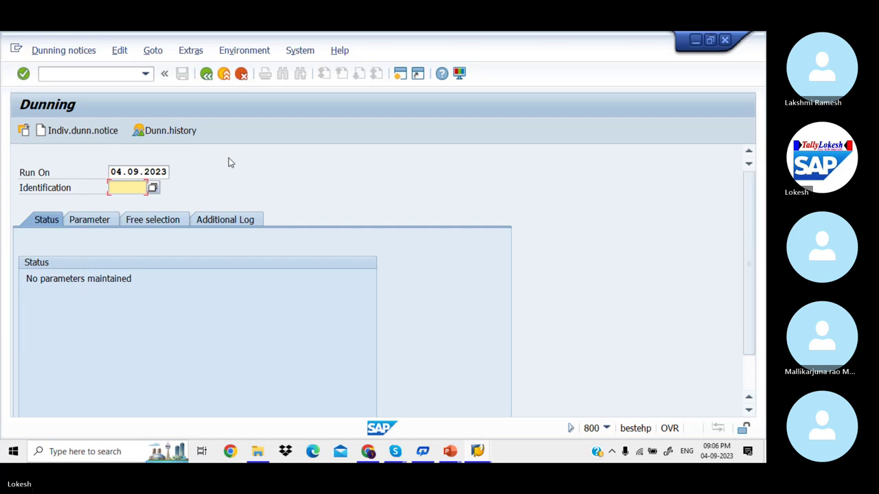
{"action": "type", "text": "HCL1"}
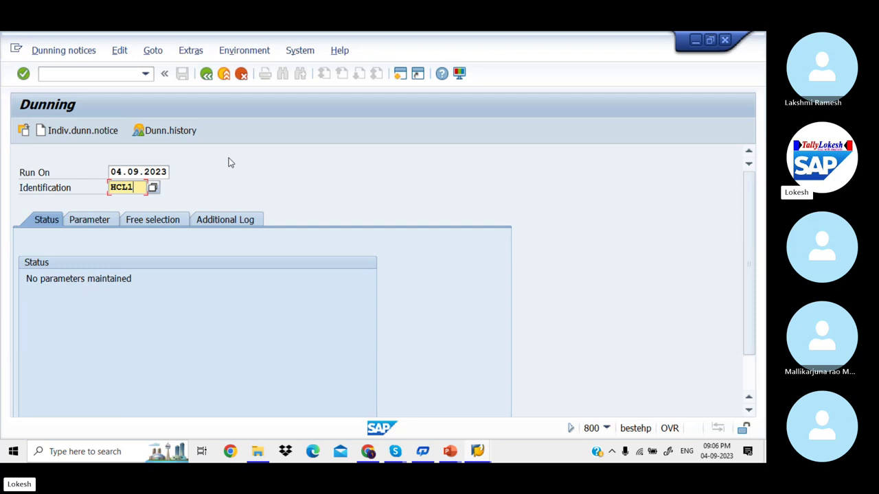
{"action": "key", "text": "Tab"}
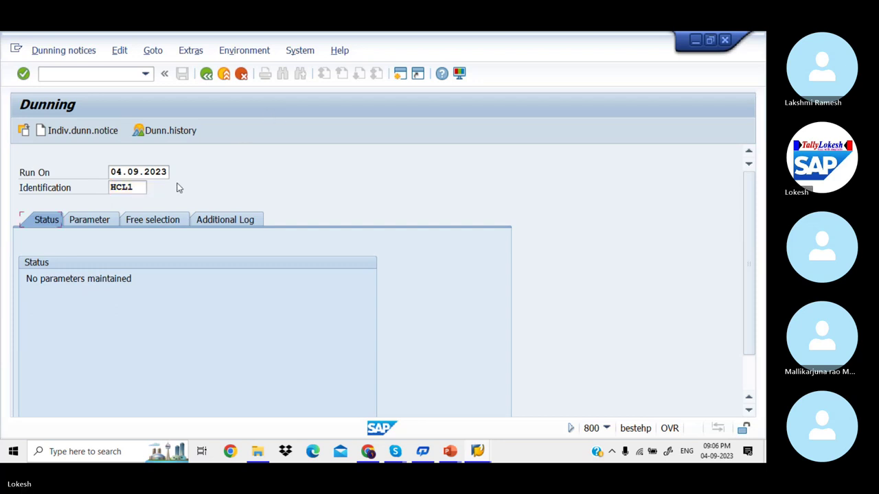
Step: Set both the dunning date and the documents posted up to date to 04.09.2023 in the run parameters
{"action": "left_click", "coordinate": [99, 223]}
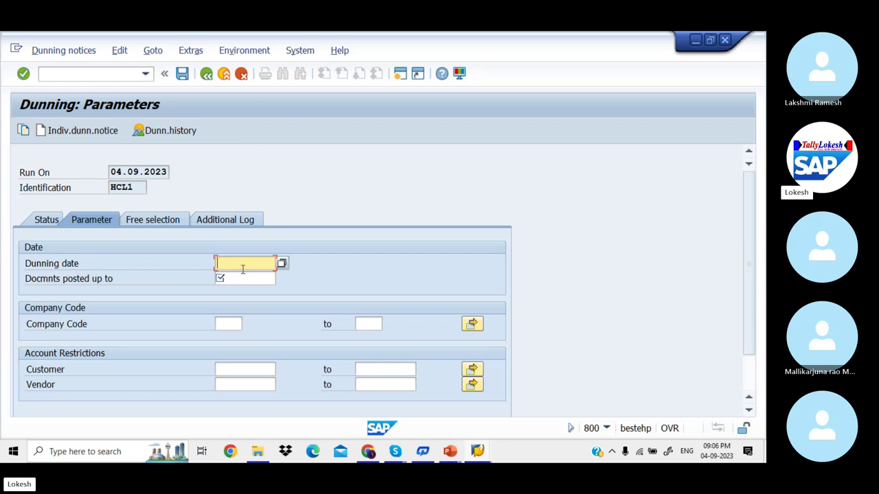
{"action": "type", "text": "04"}
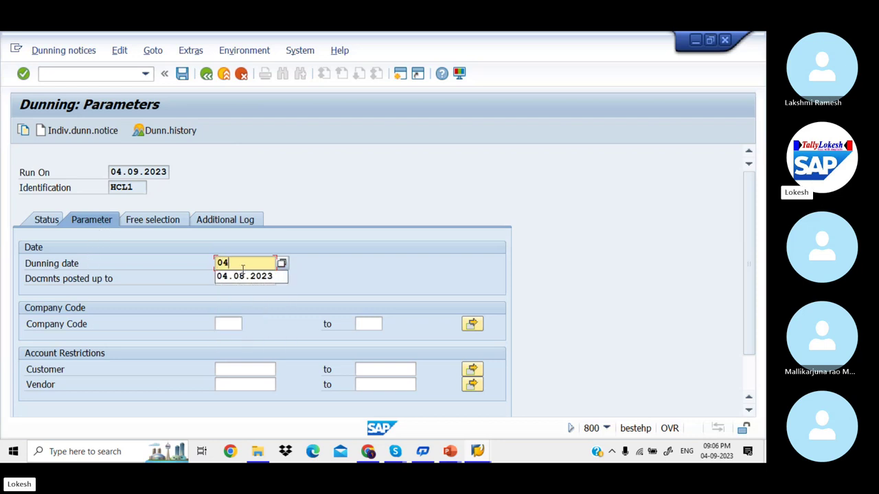
{"action": "type", "text": ".09.2023"}
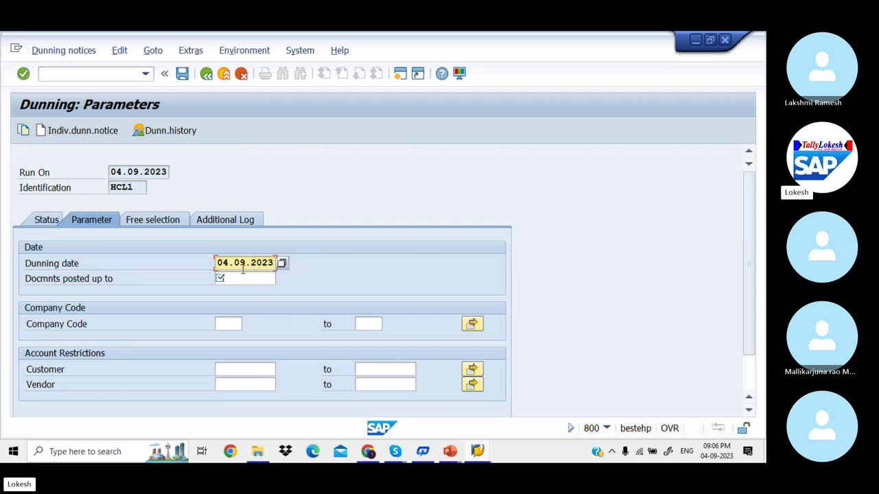
{"action": "key", "text": "Tab"}
{"action": "type", "text": "04"}
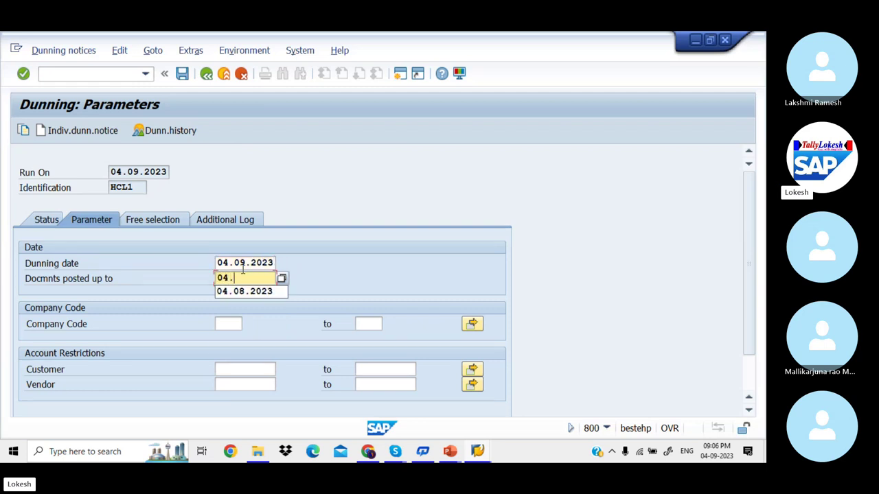
{"action": "type", "text": ".09.22"}
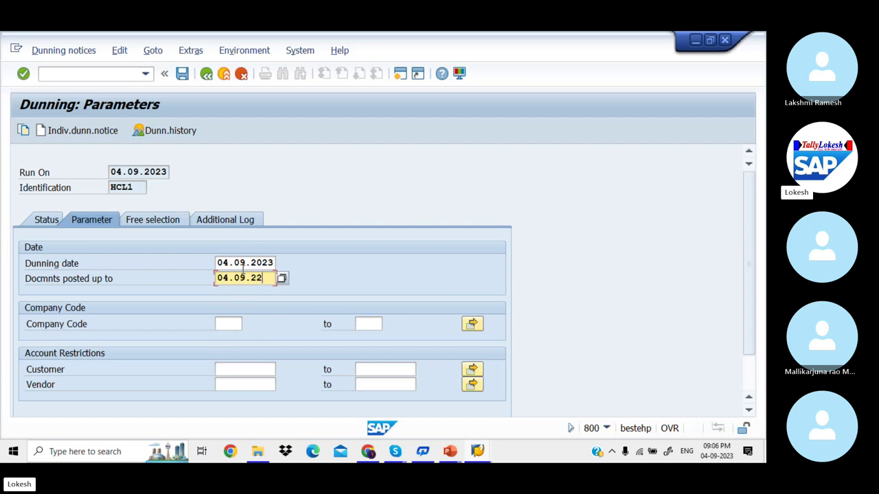
{"action": "type", "text": "023"}
{"action": "key", "text": "Tab"}
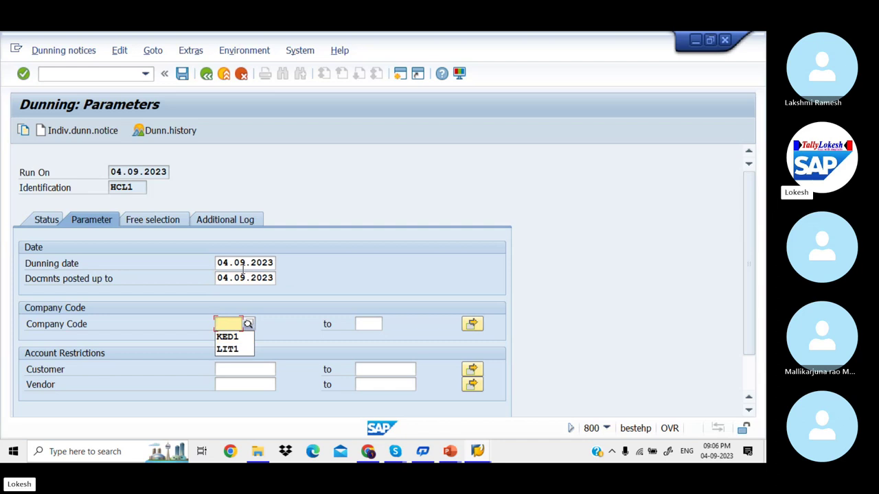
Step: Set the dunning run's company code to HCL1
{"action": "type", "text": "HCL1"}
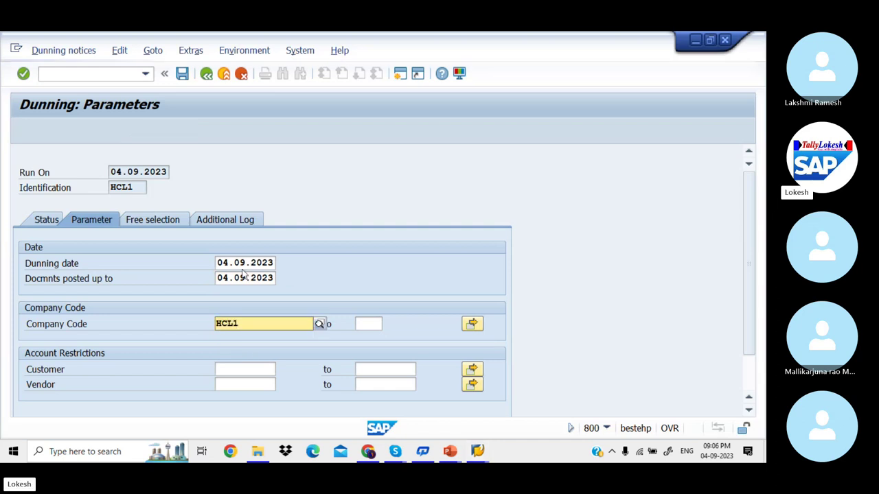
{"action": "key", "text": "Tab"}
{"action": "key", "text": "Tab"}
{"action": "key", "text": "Tab"}
{"action": "key", "text": "Tab"}
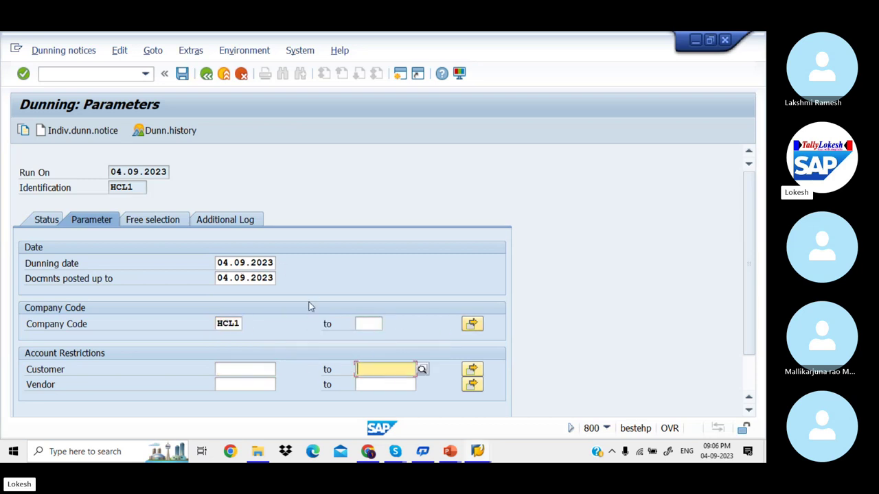
Step: Look up JAI TECHNOLOGIES' customer number in the line item display and enter it as the dunning run's customer restriction
{"action": "left_click", "coordinate": [250, 371]}
{"action": "key", "text": "alt+Tab"}
{"action": "key", "text": "alt+Tab"}
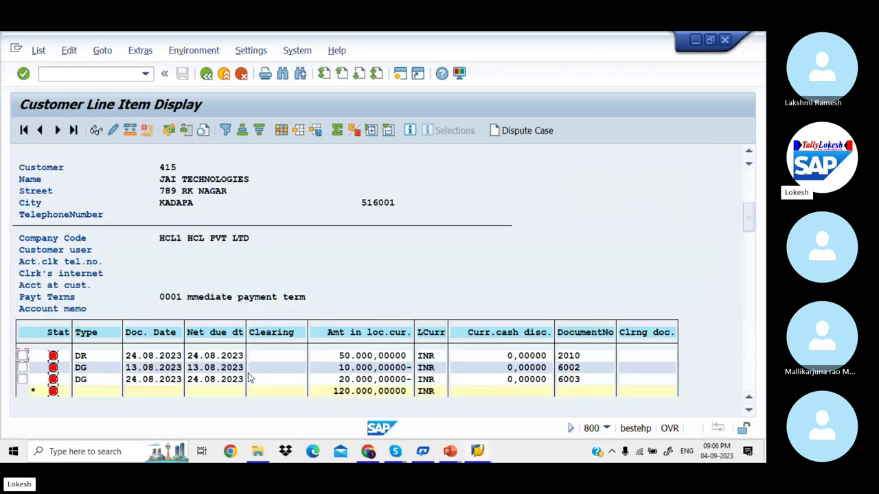
{"action": "key", "text": "alt+Tab"}
{"action": "type", "text": "4"}
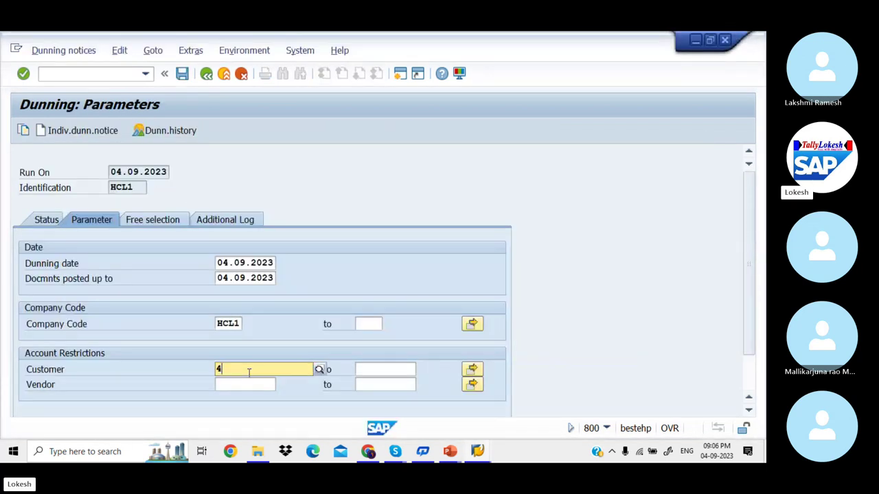
{"action": "type", "text": "15"}
{"action": "key", "text": "Return"}
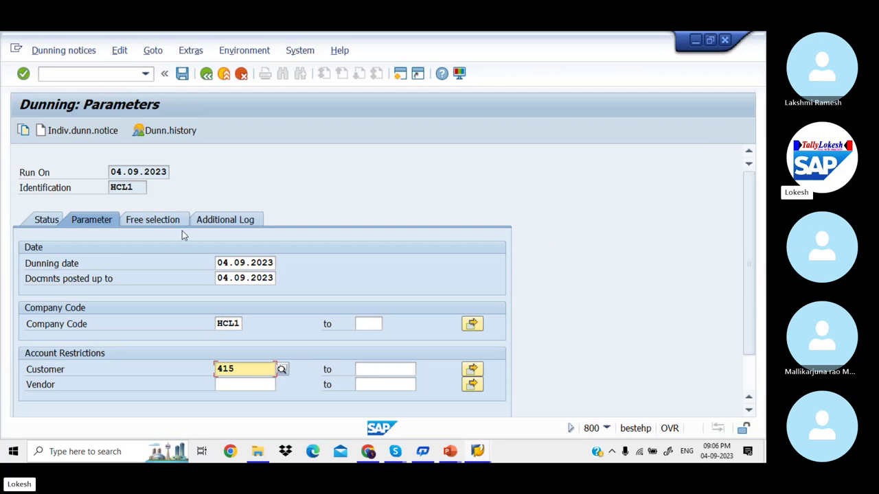
Step: Enter JAI TECHNOLOGIES' customer number in the dunning run's additional log, then go to the run's status
{"action": "left_click", "coordinate": [208, 221]}
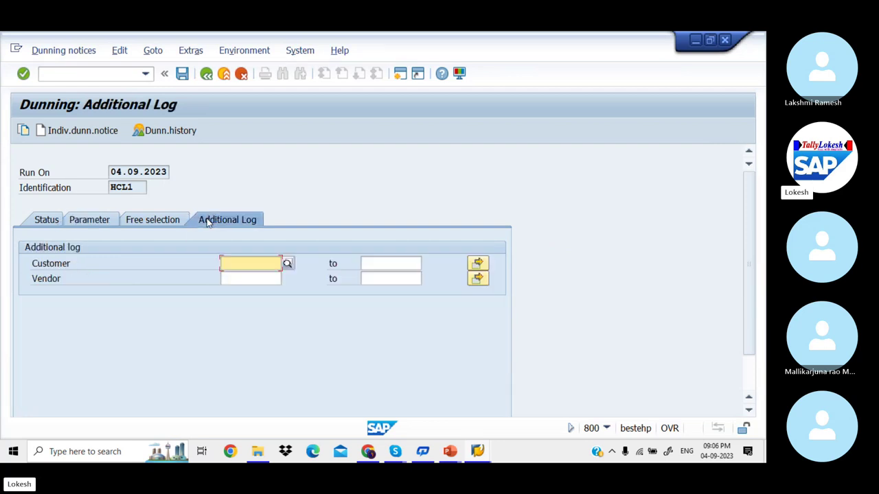
{"action": "type", "text": "415"}
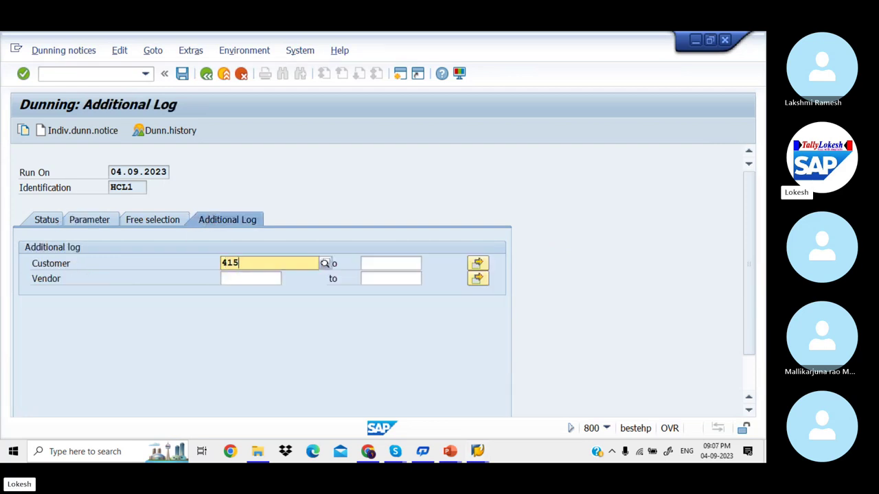
{"action": "key", "text": "Tab"}
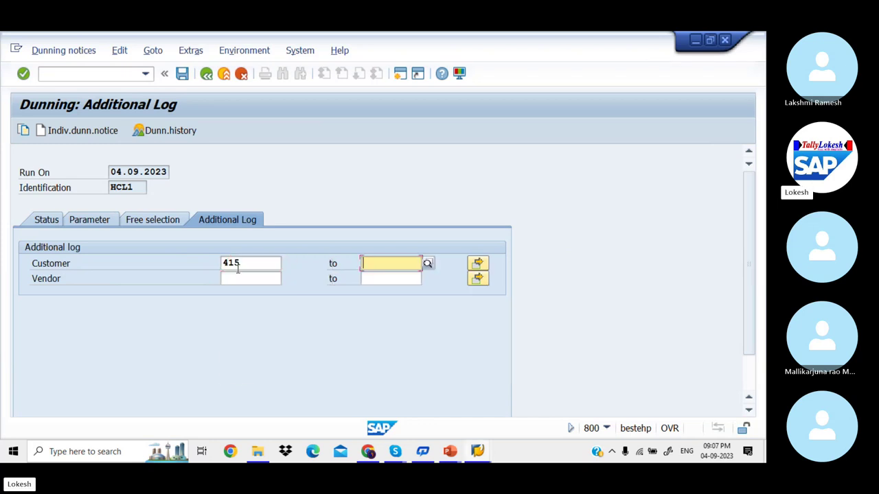
{"action": "left_click", "coordinate": [58, 220]}
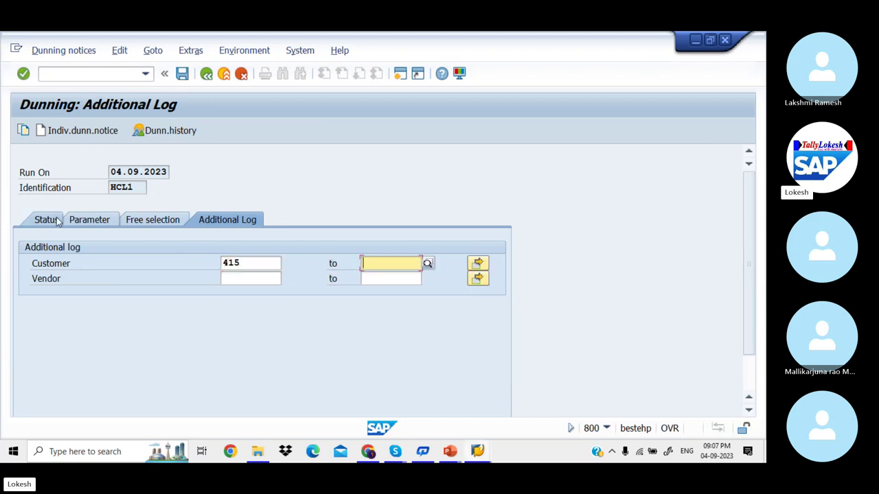